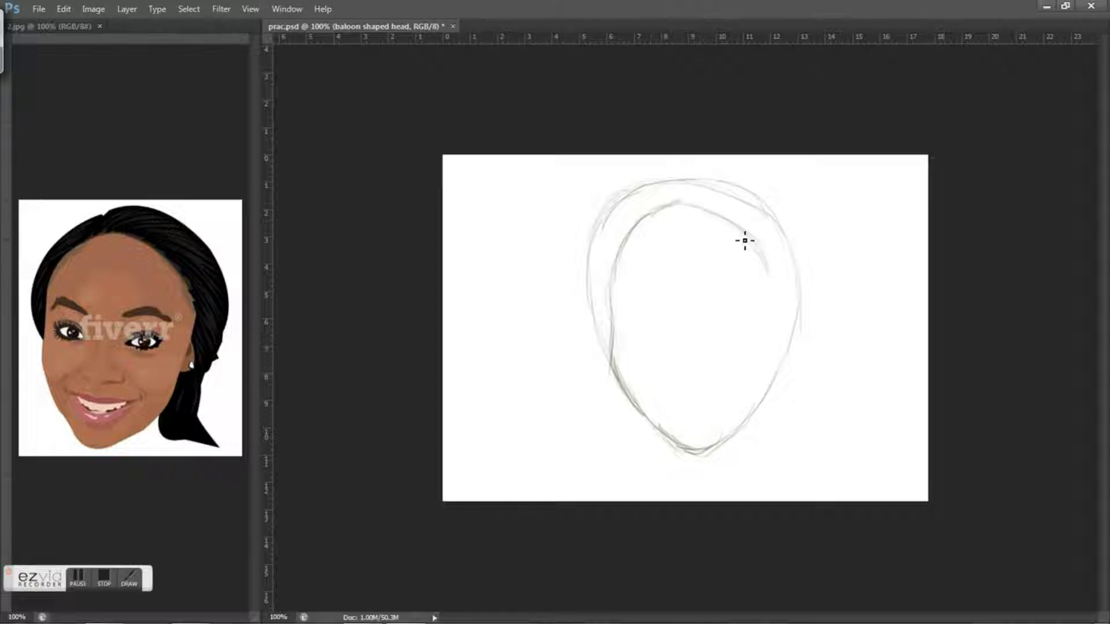
- Complete the inner face outline of the balloon-shaped head and add a vertical centre line and a horizontal brow guideline
drag(781, 291, 760, 398)
drag(686, 310, 688, 433)
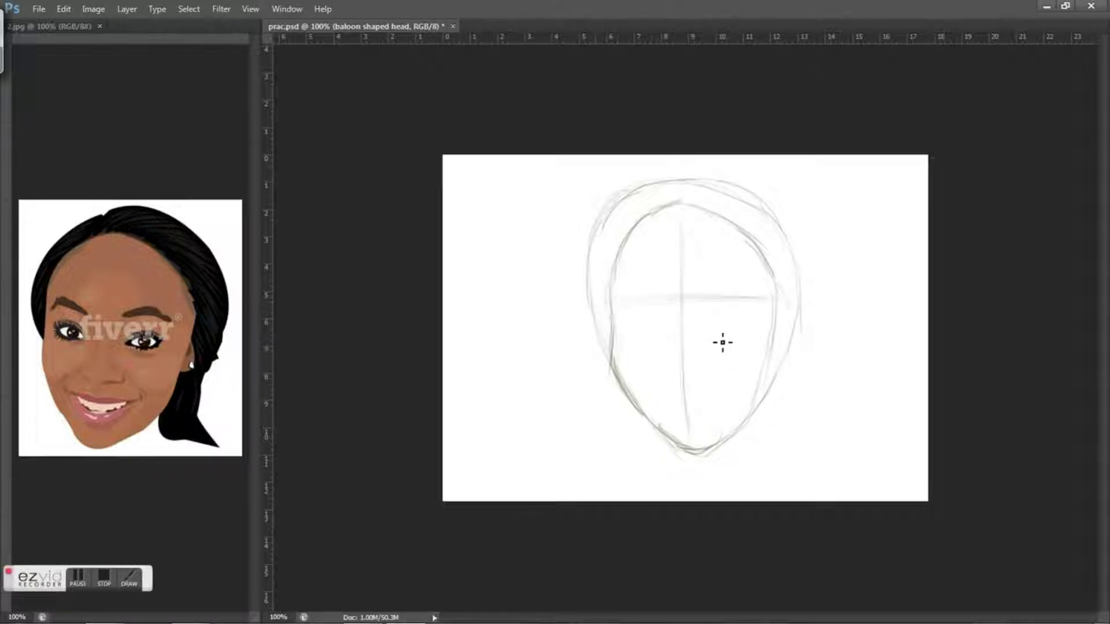
drag(649, 423, 719, 428)
drag(781, 289, 776, 337)
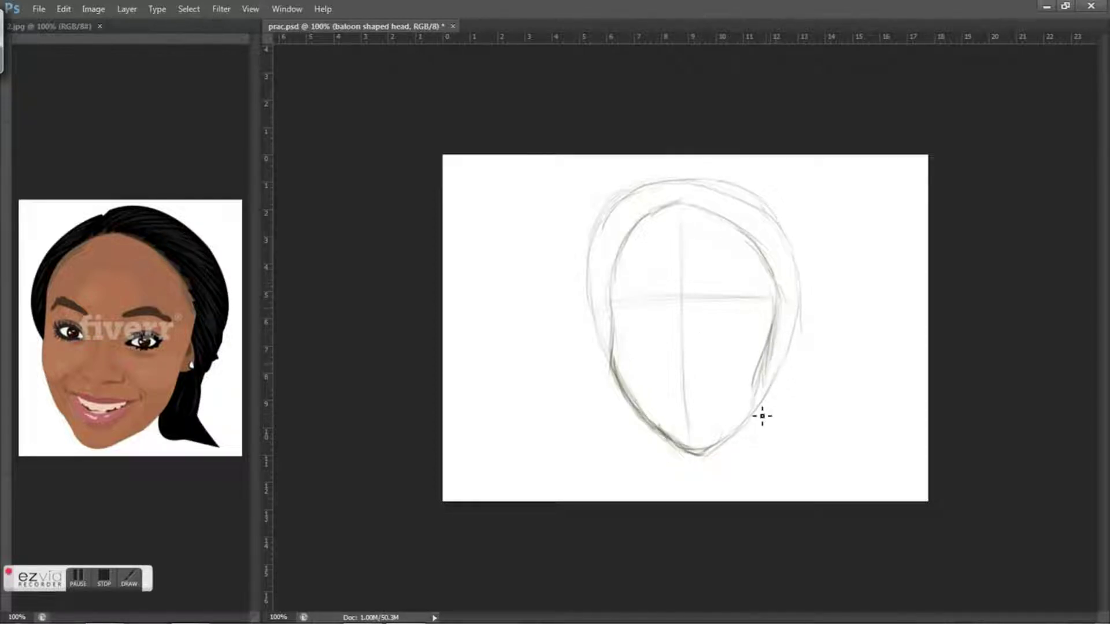
- Erase the stray and doubled strokes around the face and outer head outline, thinning the jaw to one cleaner contour
key(ctrl+plus)
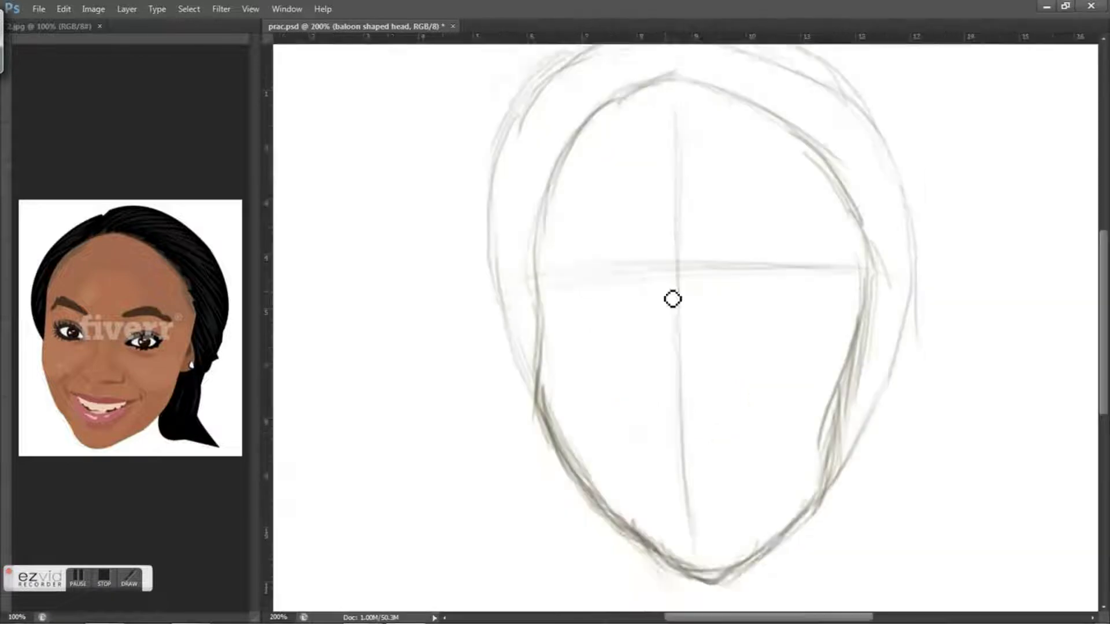
scroll(474, 326, up, 2)
drag(488, 190, 490, 190)
mouse_move(697, 141)
mouse_down()
mouse_move(783, 167)
mouse_move(779, 273)
mouse_up()
scroll(523, 264, down, 2)
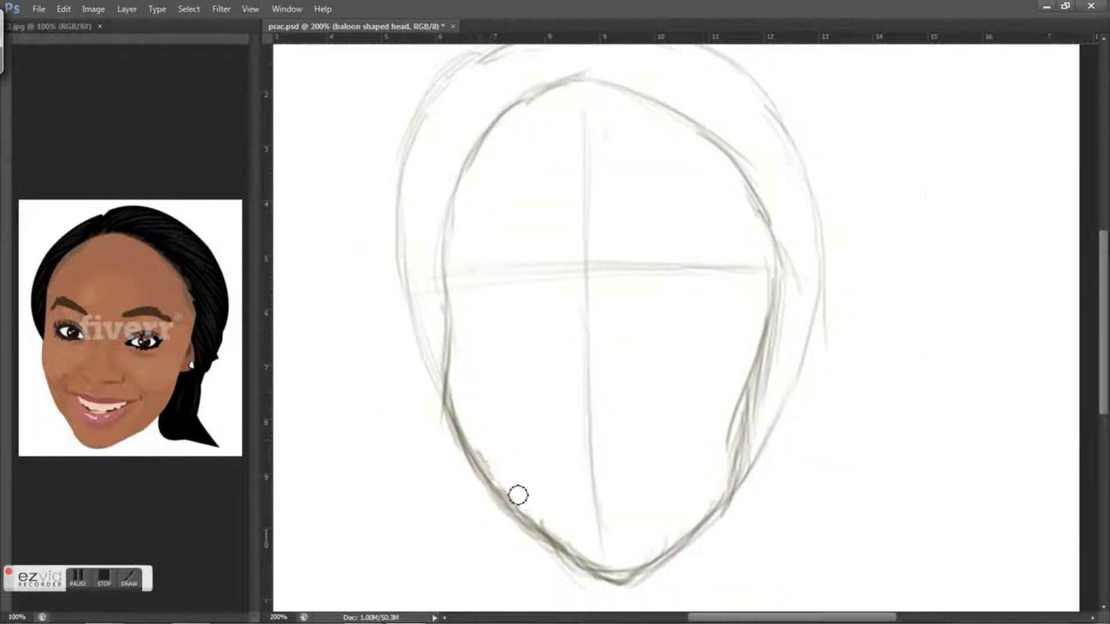
drag(503, 526, 648, 570)
mouse_move(793, 243)
mouse_down()
mouse_move(738, 480)
mouse_move(826, 347)
mouse_up()
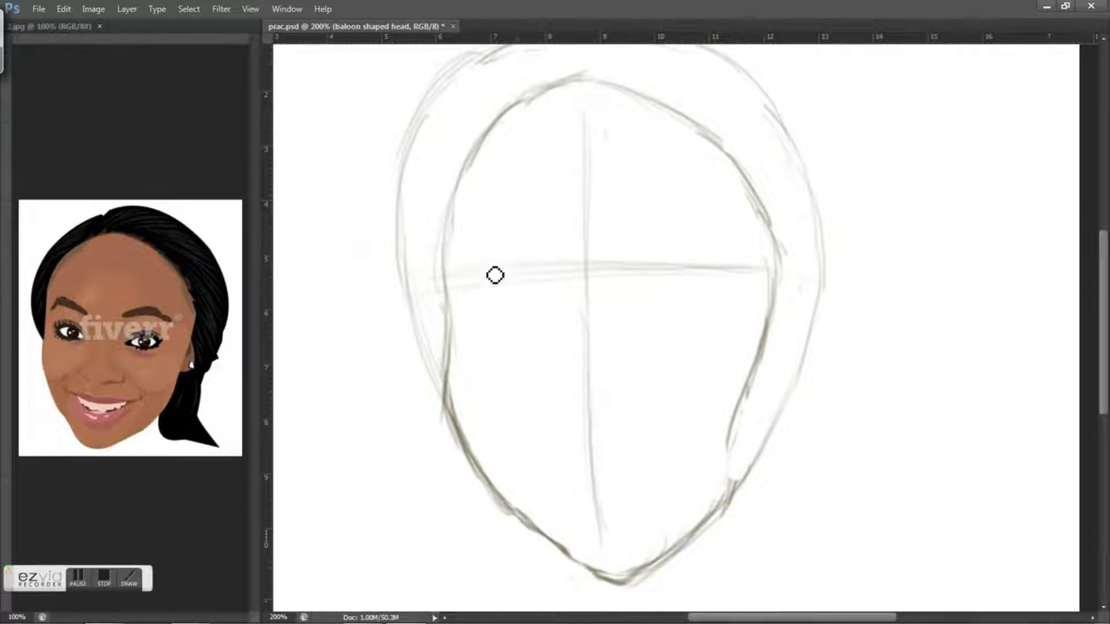
- Sketch two arched eyebrows along the horizontal guideline and an almond-shaped eye outline beneath each one
mouse_move(474, 271)
mouse_down()
mouse_move(503, 260)
mouse_move(529, 263)
mouse_move(470, 287)
mouse_move(534, 279)
mouse_move(498, 253)
mouse_up()
mouse_move(645, 269)
mouse_down()
mouse_move(691, 253)
mouse_move(750, 268)
mouse_move(659, 277)
mouse_move(682, 267)
mouse_up()
mouse_move(656, 310)
mouse_down()
mouse_move(731, 303)
mouse_move(719, 301)
mouse_up()
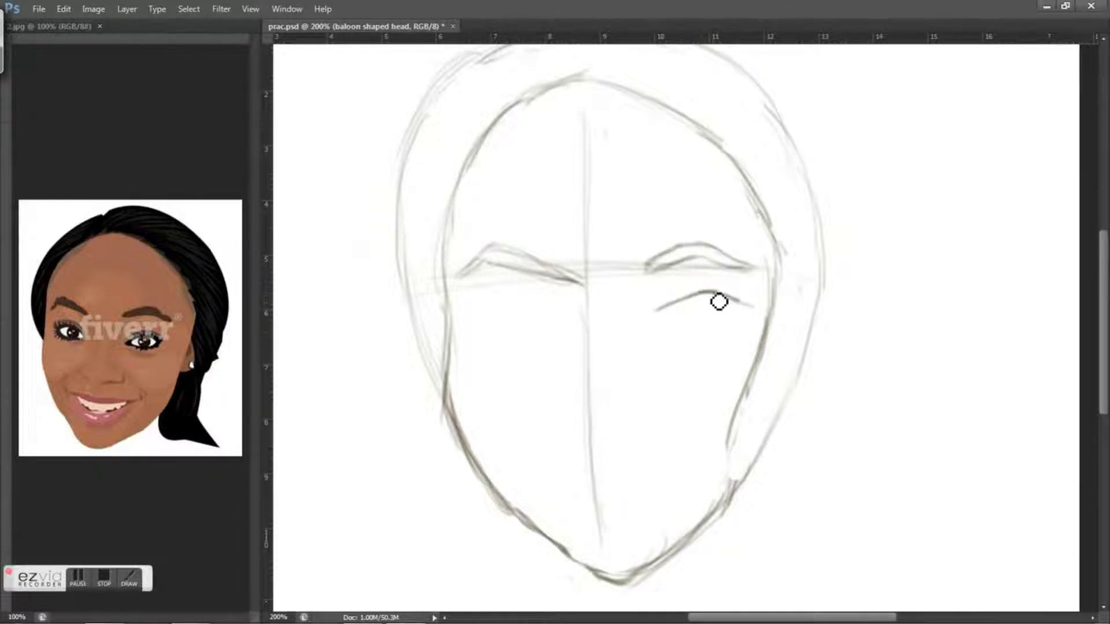
mouse_move(665, 326)
mouse_down()
mouse_move(703, 341)
mouse_move(754, 318)
mouse_up()
mouse_move(474, 298)
mouse_down()
mouse_move(562, 331)
mouse_move(479, 323)
mouse_move(545, 329)
mouse_up()
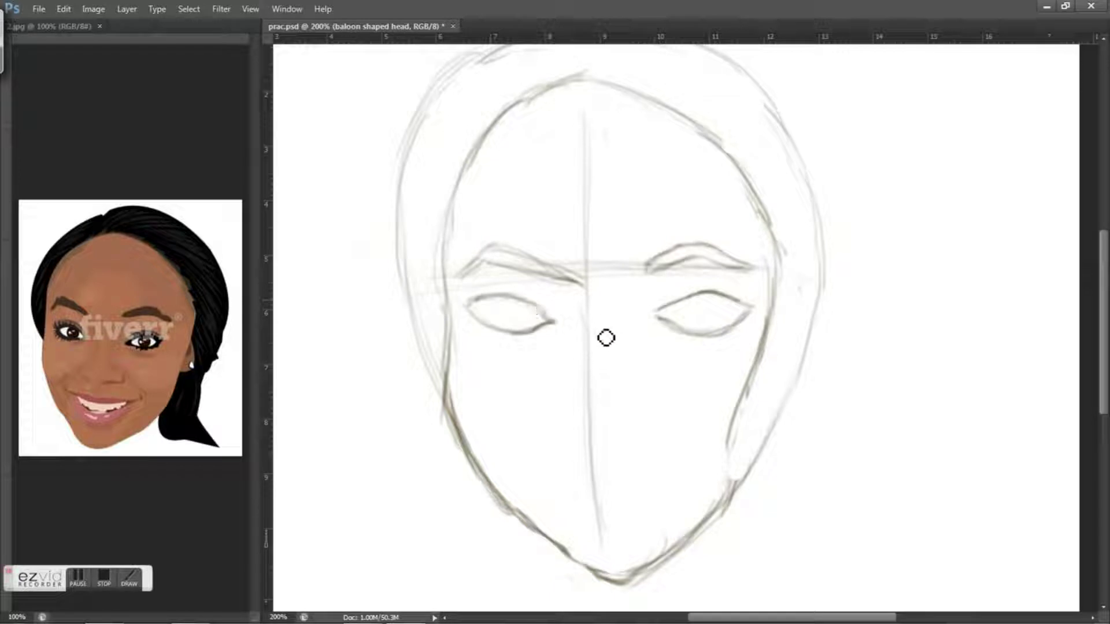
- Draw the nose with its bridge and nostrils, a wide smiling mouth with full lips, and smile lines beside it
mouse_move(584, 338)
mouse_down()
mouse_move(586, 389)
mouse_move(564, 405)
mouse_move(578, 427)
mouse_move(637, 421)
mouse_up()
mouse_move(621, 335)
mouse_down()
mouse_move(640, 400)
mouse_move(659, 421)
mouse_move(637, 406)
mouse_move(576, 405)
mouse_move(631, 298)
mouse_up()
drag(537, 453, 684, 448)
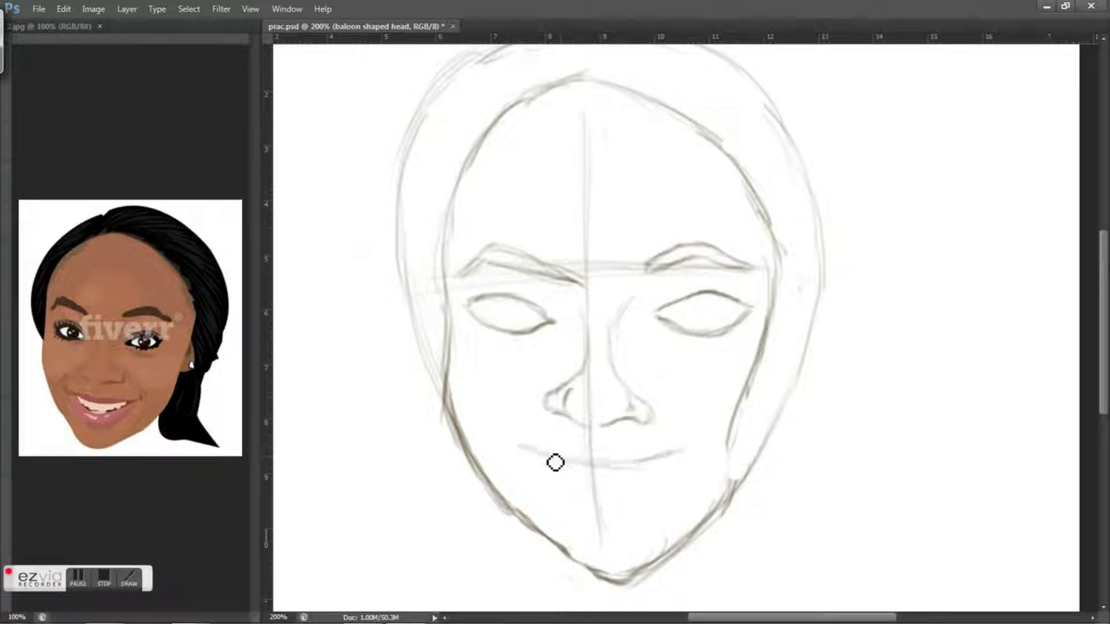
drag(531, 454, 680, 450)
mouse_move(506, 444)
mouse_down()
mouse_move(592, 511)
mouse_move(654, 498)
mouse_move(701, 448)
mouse_move(692, 444)
mouse_up()
drag(654, 401, 648, 422)
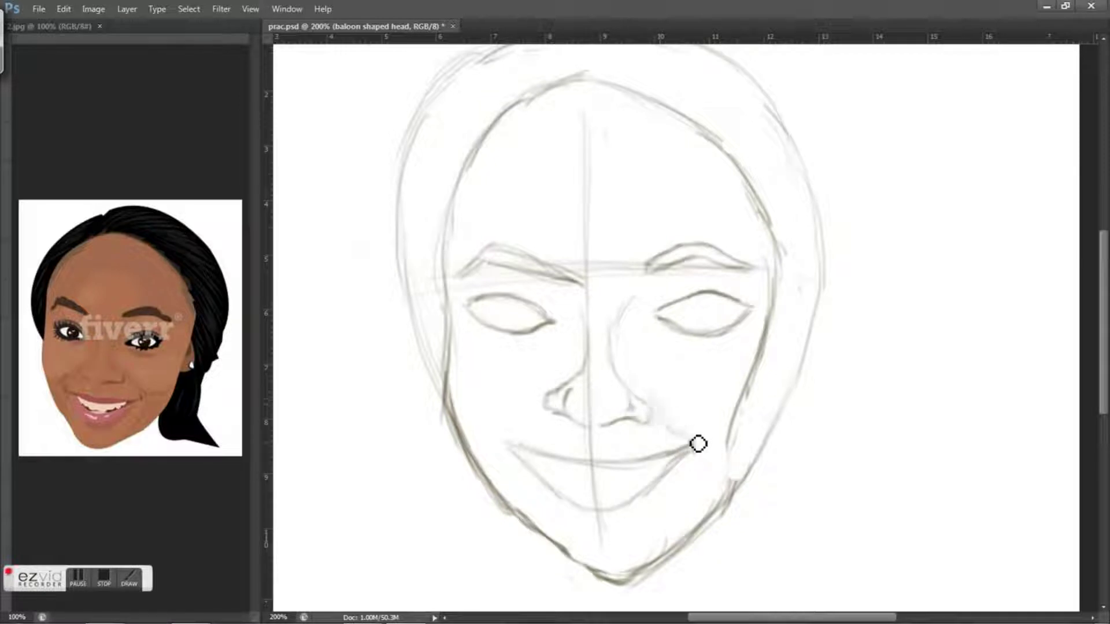
mouse_move(530, 386)
mouse_down()
mouse_move(504, 440)
mouse_move(514, 468)
mouse_move(562, 461)
mouse_move(525, 456)
mouse_move(545, 453)
mouse_move(685, 455)
mouse_move(587, 469)
mouse_move(532, 451)
mouse_move(584, 457)
mouse_move(554, 470)
mouse_move(528, 461)
mouse_move(625, 484)
mouse_move(588, 497)
mouse_move(627, 497)
mouse_move(670, 453)
mouse_move(601, 492)
mouse_move(665, 457)
mouse_up()
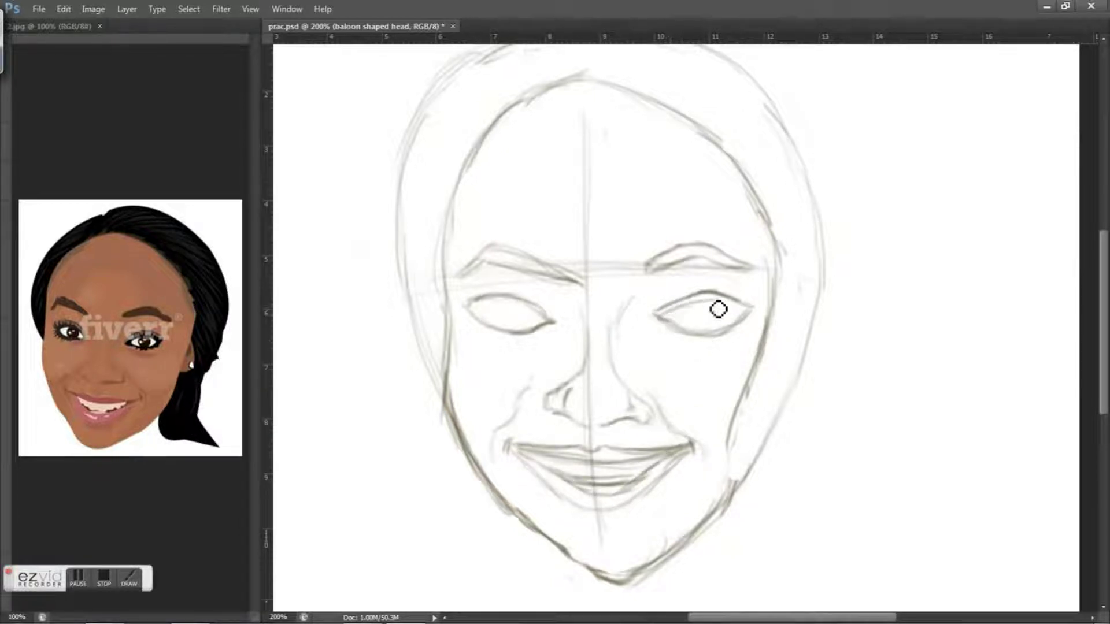
- Add irises, upper and lower eyelashes, and under-eye creases to both of the woman's eyes
mouse_move(538, 335)
mouse_down()
mouse_move(499, 317)
mouse_move(479, 315)
mouse_move(550, 321)
mouse_move(479, 316)
mouse_move(555, 326)
mouse_move(488, 316)
mouse_move(525, 308)
mouse_move(480, 321)
mouse_move(519, 342)
mouse_up()
drag(733, 303, 730, 296)
mouse_move(702, 337)
mouse_down()
mouse_move(743, 343)
mouse_move(715, 299)
mouse_move(698, 305)
mouse_move(740, 344)
mouse_move(708, 313)
mouse_move(732, 318)
mouse_move(705, 311)
mouse_move(718, 330)
mouse_up()
drag(515, 334, 525, 334)
- Darken the hairline along the face and the outer hair contour from the forehead around both sides of the head
scroll(350, 396, up, 2)
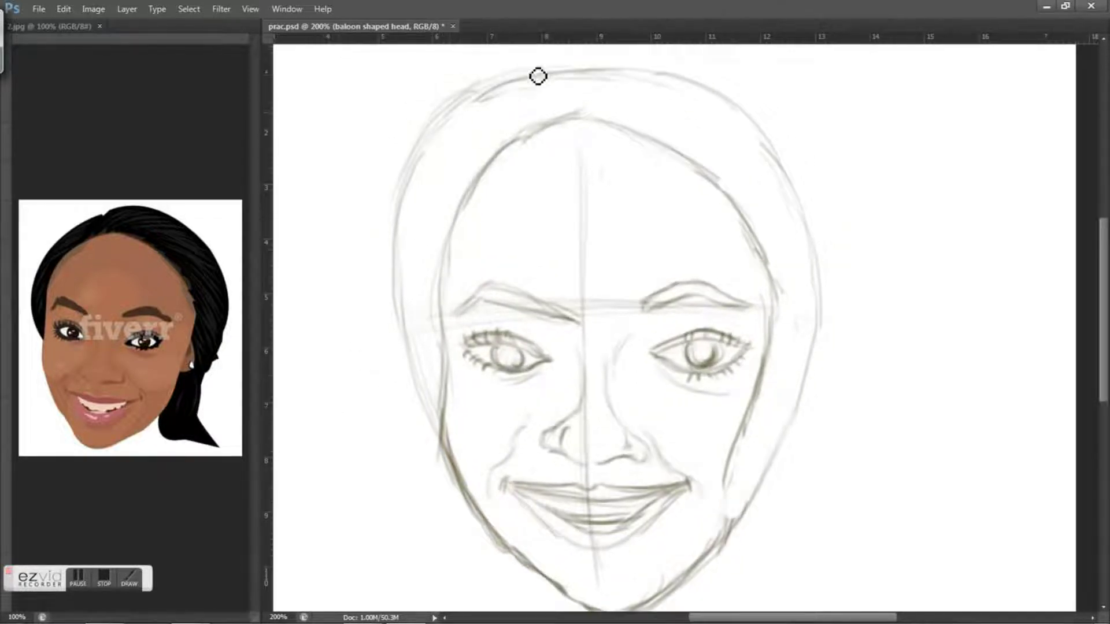
key(ctrl+minus)
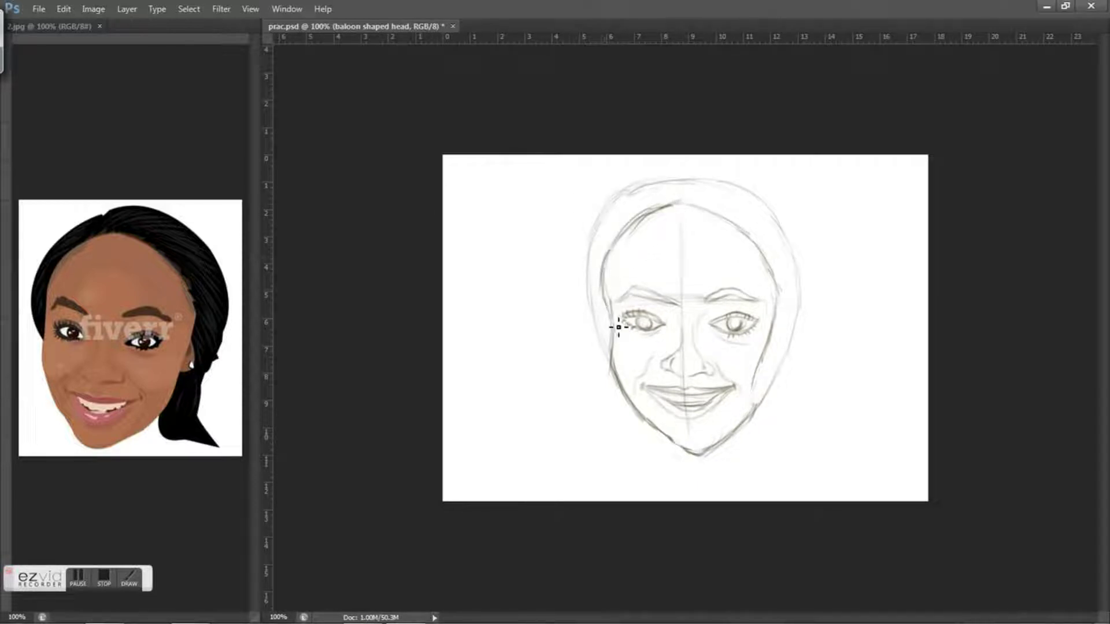
mouse_move(615, 370)
mouse_down()
mouse_move(620, 324)
mouse_move(606, 353)
mouse_up()
mouse_move(609, 225)
mouse_down()
mouse_move(673, 182)
mouse_move(771, 246)
mouse_move(789, 357)
mouse_up()
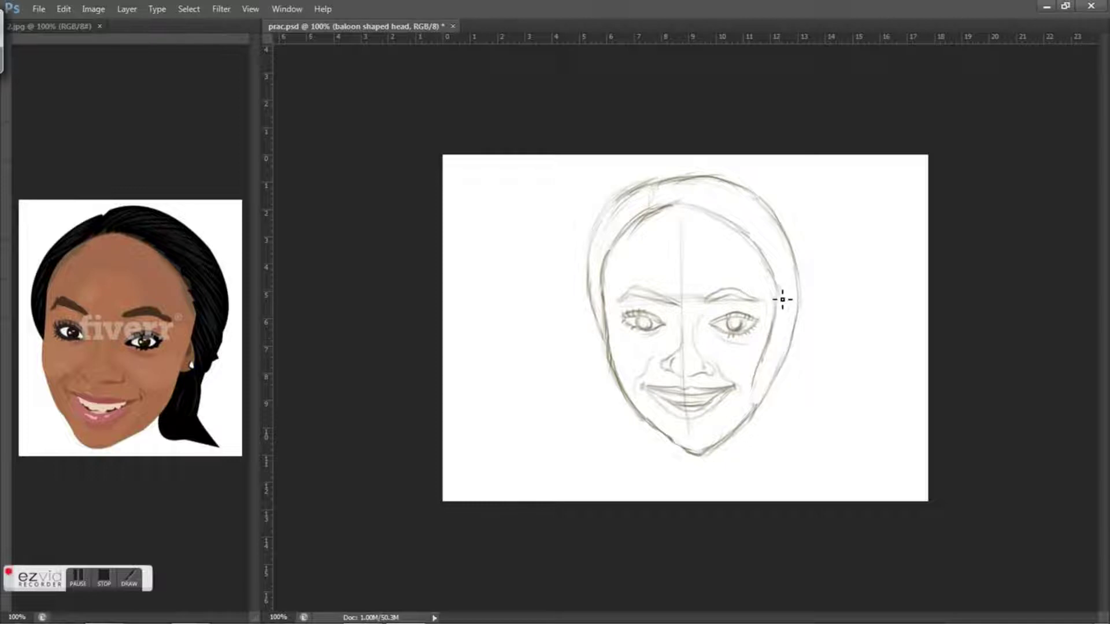
- Sketch the ponytail flaring out to a point beside the jaw, and go over the hairline and vertical face guideline
mouse_move(773, 365)
mouse_down()
mouse_move(761, 374)
mouse_move(781, 348)
mouse_up()
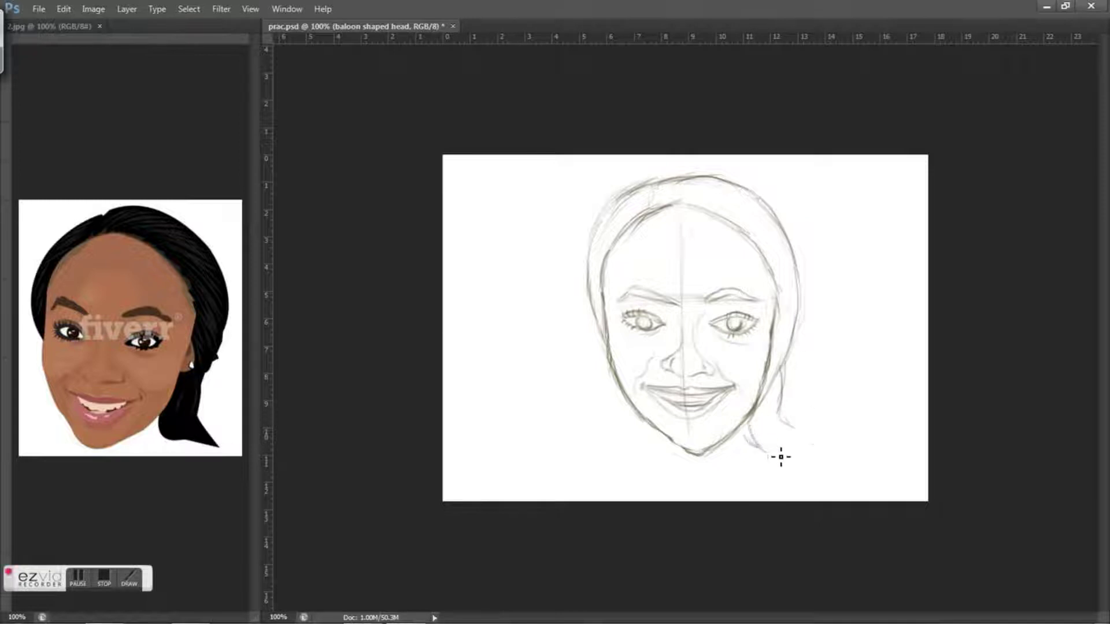
drag(810, 461, 798, 456)
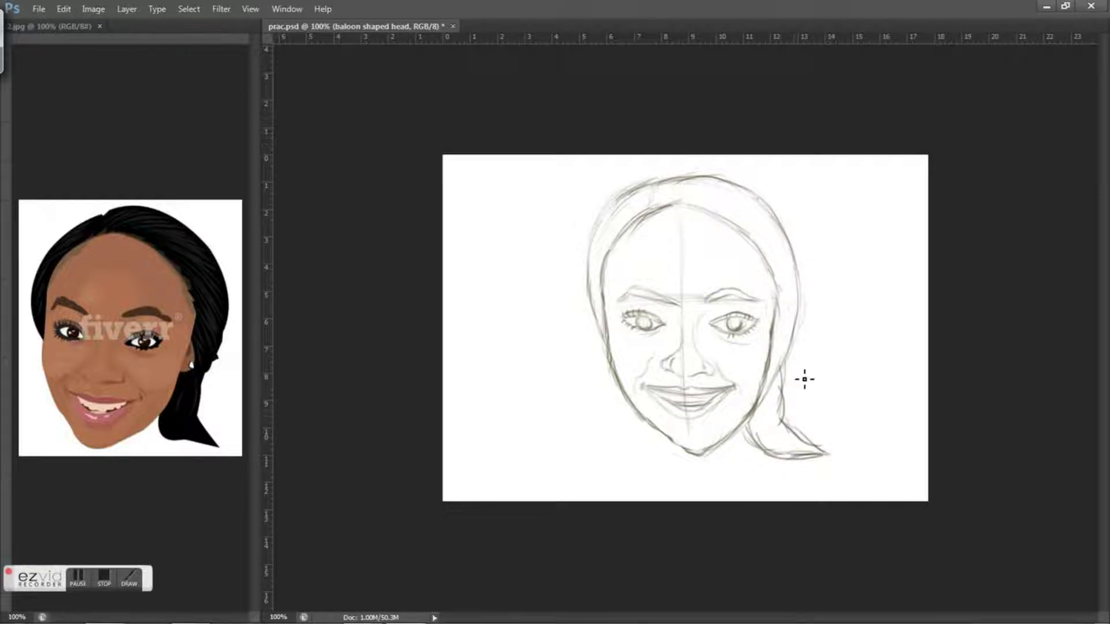
drag(705, 219, 783, 299)
mouse_move(685, 226)
mouse_down()
mouse_move(689, 391)
mouse_move(709, 431)
mouse_up()
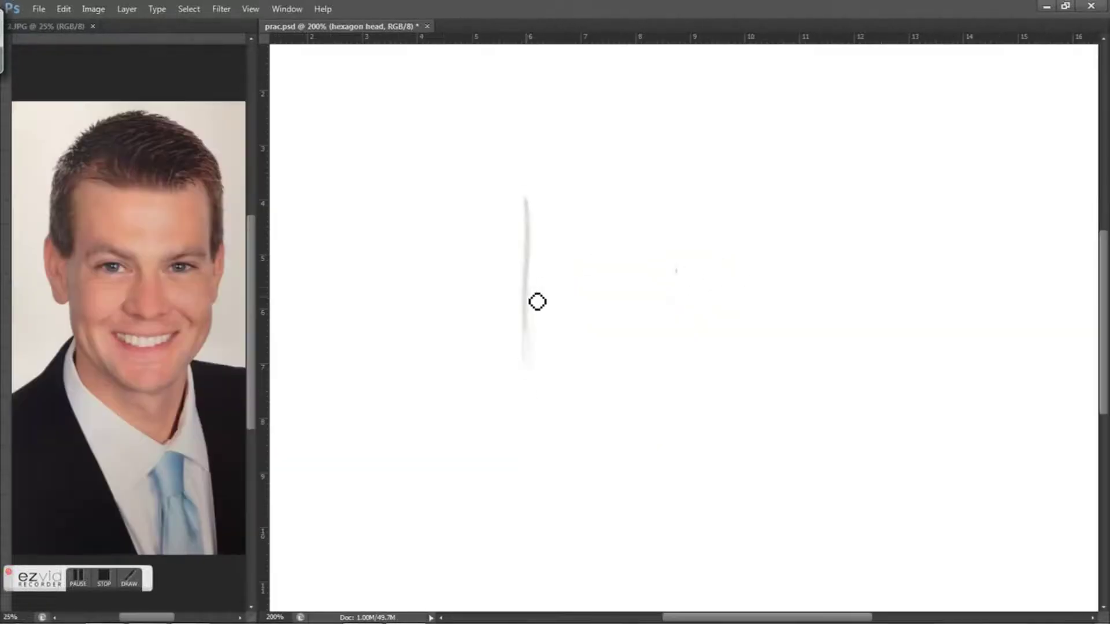
- Sketch an elongated hexagon for the man's head with vertical sides and pointed crown and chin
drag(536, 300, 529, 430)
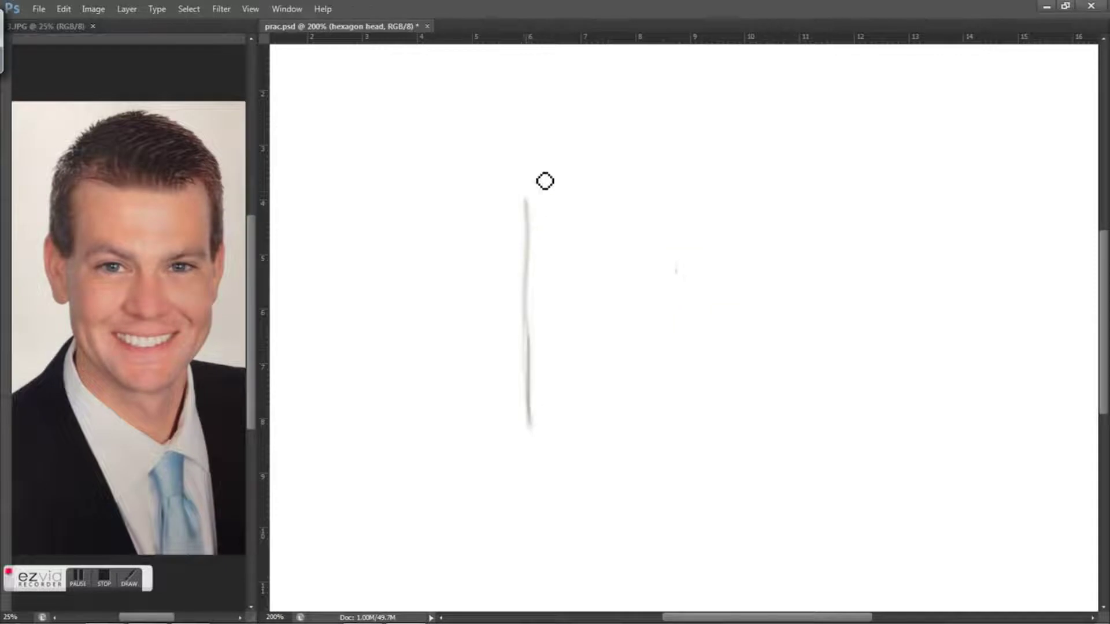
drag(737, 207, 742, 428)
drag(748, 248, 742, 429)
drag(532, 435, 607, 505)
drag(557, 460, 642, 524)
mouse_move(742, 429)
mouse_down()
mouse_move(647, 535)
mouse_move(685, 512)
mouse_move(663, 535)
mouse_up()
mouse_move(547, 188)
mouse_down()
mouse_move(627, 105)
mouse_move(744, 211)
mouse_up()
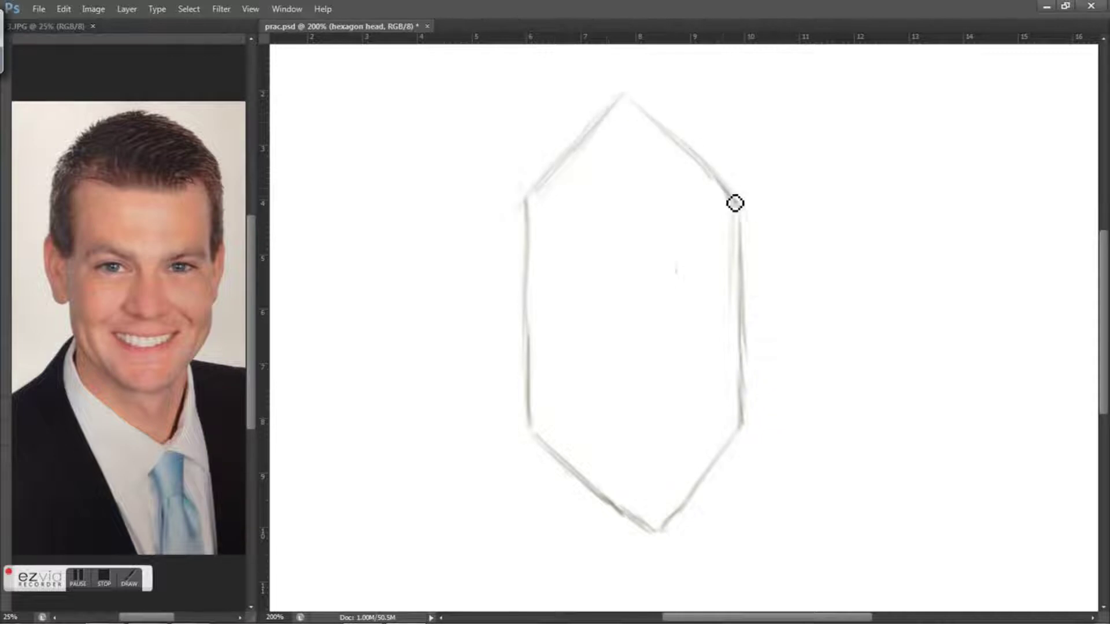
- Add vertical and horizontal face guidelines to the hexagon, and draw the rounded outer hair contour and receding hairline
drag(640, 246, 654, 515)
mouse_move(552, 297)
mouse_down()
mouse_move(733, 299)
mouse_move(539, 296)
mouse_up()
mouse_move(525, 248)
mouse_down()
mouse_move(517, 226)
mouse_move(541, 304)
mouse_move(562, 195)
mouse_move(551, 217)
mouse_move(591, 194)
mouse_move(622, 196)
mouse_move(628, 211)
mouse_move(711, 201)
mouse_move(699, 203)
mouse_move(736, 232)
mouse_move(748, 287)
mouse_move(728, 167)
mouse_move(750, 202)
mouse_move(678, 118)
mouse_up()
mouse_move(550, 176)
mouse_down()
mouse_move(525, 207)
mouse_move(550, 156)
mouse_move(623, 115)
mouse_move(731, 180)
mouse_up()
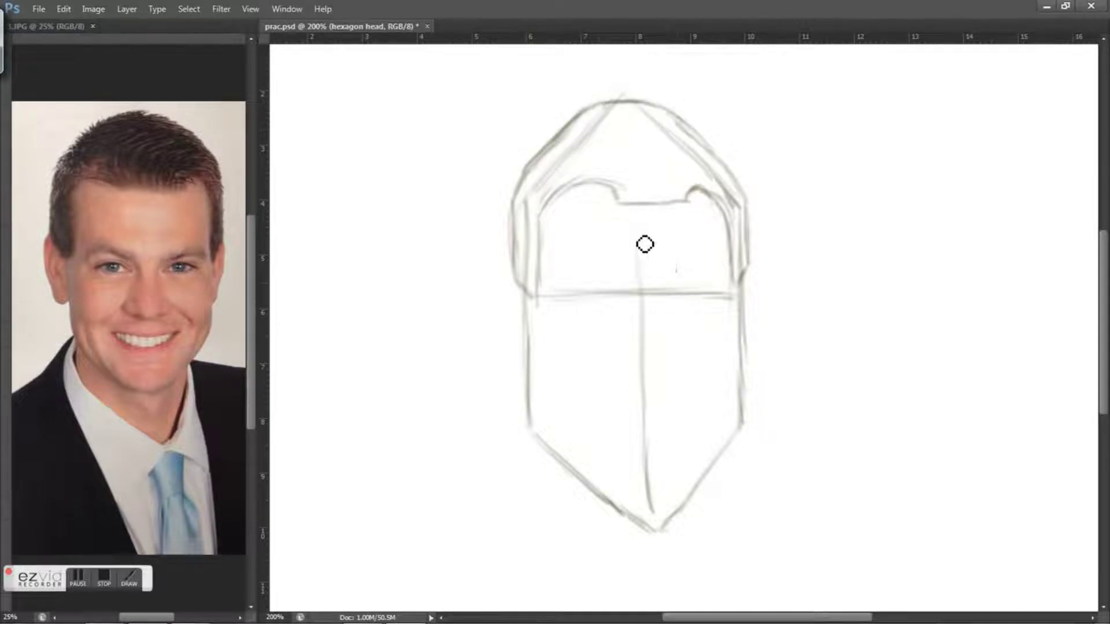
- Draw both ears beside the hexagon head, round off the jaw, and sketch the eyebrows along the horizontal guideline
mouse_move(532, 303)
mouse_down()
mouse_move(529, 374)
mouse_move(599, 493)
mouse_move(562, 460)
mouse_move(648, 528)
mouse_move(666, 526)
mouse_move(744, 440)
mouse_move(708, 494)
mouse_move(751, 420)
mouse_move(748, 367)
mouse_move(742, 440)
mouse_move(748, 362)
mouse_up()
drag(761, 278, 749, 353)
mouse_move(577, 287)
mouse_down()
mouse_move(587, 273)
mouse_move(613, 288)
mouse_move(581, 291)
mouse_move(639, 299)
mouse_move(709, 280)
mouse_move(728, 296)
mouse_up()
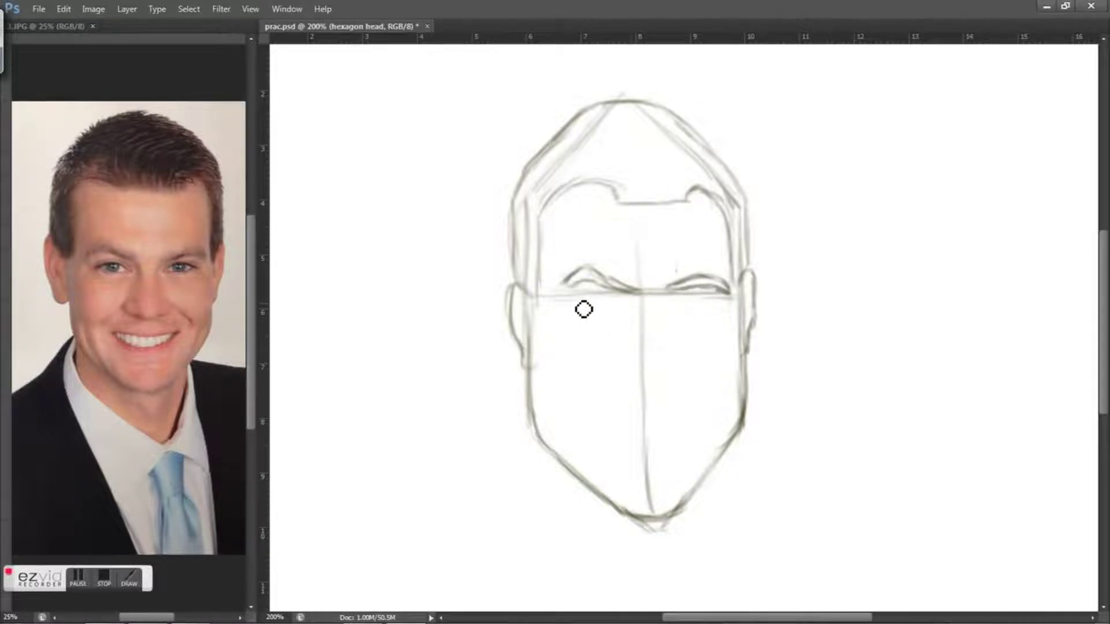
- Erase the hexagon construction and face guidelines, and sketch the man's nose with bridge and nostrils
mouse_move(584, 315)
mouse_down()
mouse_move(649, 268)
mouse_move(657, 503)
mouse_move(719, 303)
mouse_up()
mouse_move(612, 120)
mouse_down()
mouse_move(530, 287)
mouse_move(527, 352)
mouse_move(738, 227)
mouse_move(737, 399)
mouse_move(644, 498)
mouse_move(731, 434)
mouse_up()
drag(524, 388, 528, 421)
drag(669, 318, 675, 360)
mouse_move(633, 311)
mouse_down()
mouse_move(635, 382)
mouse_move(680, 388)
mouse_up()
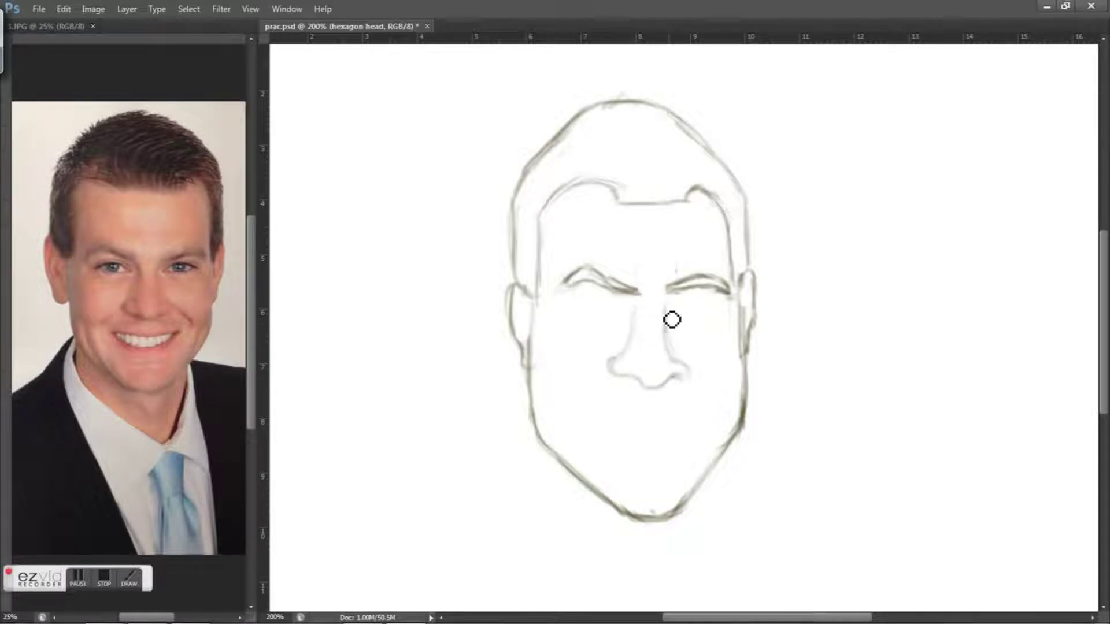
- Draw the man's narrow almond-shaped eyes with shaded irises under the eyebrows, and strengthen the nose bridge
drag(675, 305, 728, 311)
mouse_move(570, 301)
mouse_down()
mouse_move(617, 314)
mouse_move(602, 319)
mouse_move(600, 307)
mouse_up()
mouse_move(681, 312)
mouse_down()
mouse_move(718, 297)
mouse_move(698, 315)
mouse_up()
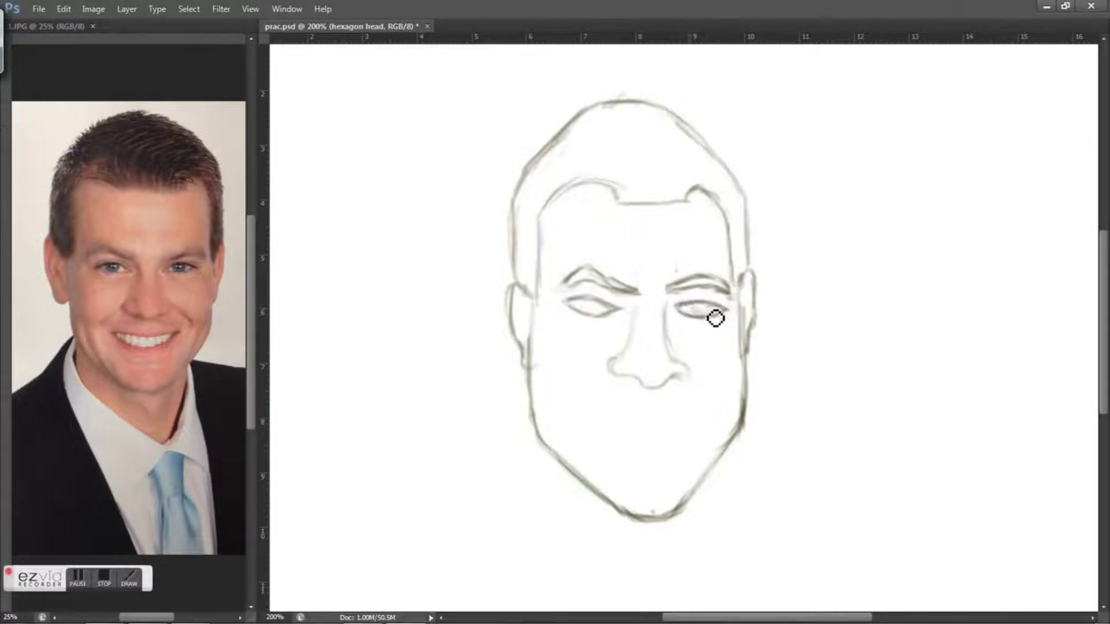
drag(592, 311, 607, 309)
mouse_move(636, 314)
mouse_down()
mouse_move(630, 358)
mouse_move(644, 320)
mouse_move(637, 354)
mouse_move(649, 358)
mouse_up()
- Draw the man's wide open smile, the smile lines running from nose to jaw, and a chin crease
drag(612, 414, 703, 410)
mouse_move(599, 417)
mouse_down()
mouse_move(629, 449)
mouse_move(679, 448)
mouse_move(721, 411)
mouse_up()
mouse_move(602, 360)
mouse_down()
mouse_move(569, 389)
mouse_move(570, 440)
mouse_move(585, 480)
mouse_move(607, 488)
mouse_up()
mouse_move(695, 366)
mouse_down()
mouse_move(728, 424)
mouse_move(721, 464)
mouse_up()
drag(634, 473, 661, 472)
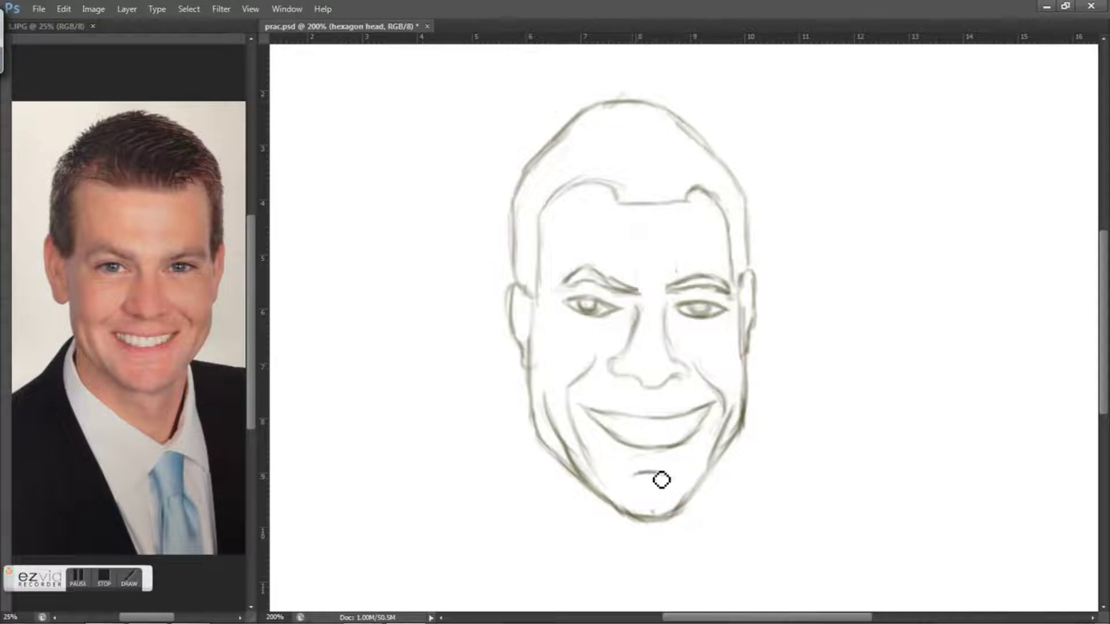
- Add teeth inside the man's smile and crease lines beneath both eyes
mouse_move(592, 411)
mouse_down()
mouse_move(675, 418)
mouse_move(720, 407)
mouse_move(629, 442)
mouse_move(684, 441)
mouse_move(718, 410)
mouse_move(684, 436)
mouse_move(630, 438)
mouse_move(654, 435)
mouse_up()
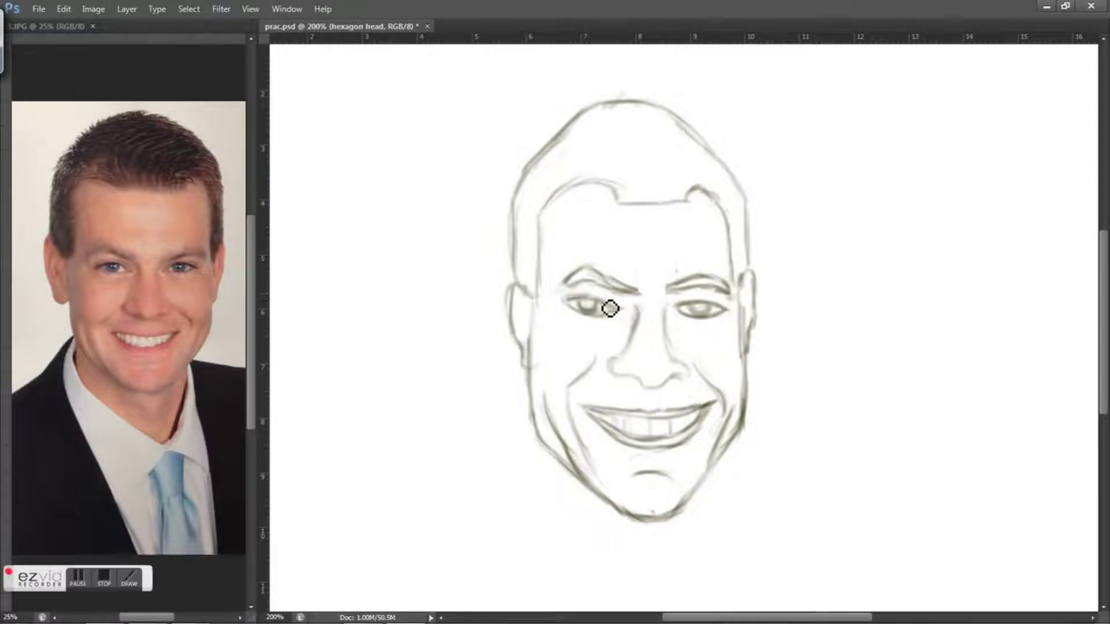
drag(684, 320, 710, 337)
drag(614, 335, 583, 326)
- Sketch a kidney-bean head shape curving down to one side, with a curved centre line and an eye guideline
mouse_move(624, 215)
mouse_down()
mouse_move(778, 265)
mouse_move(622, 260)
mouse_move(550, 342)
mouse_move(584, 404)
mouse_move(778, 283)
mouse_move(689, 387)
mouse_move(575, 431)
mouse_up()
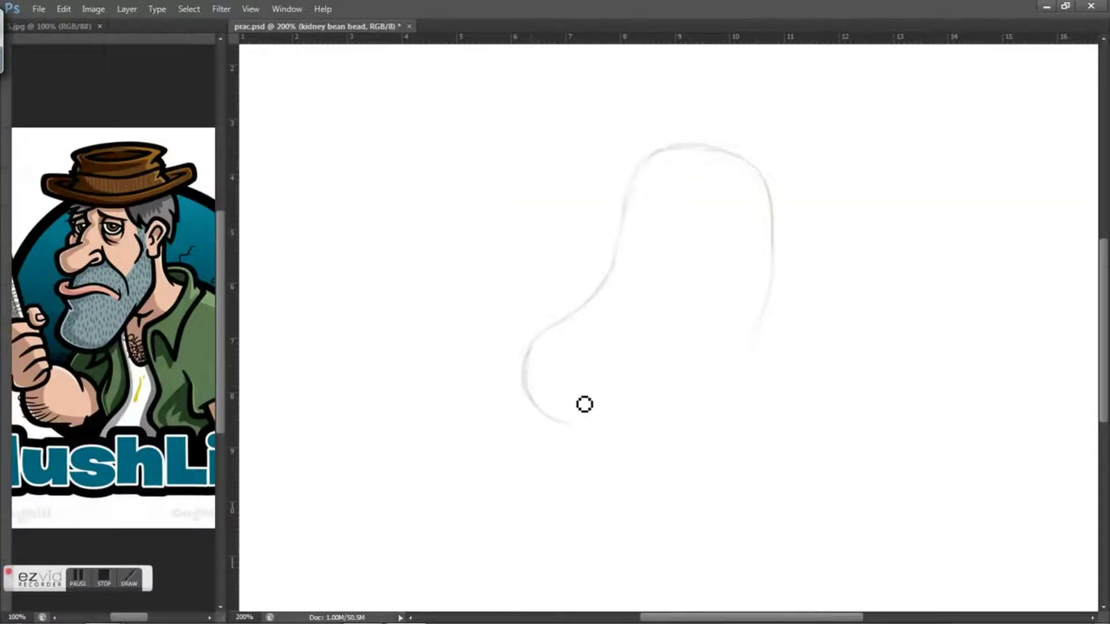
drag(667, 258, 564, 364)
drag(636, 233, 736, 250)
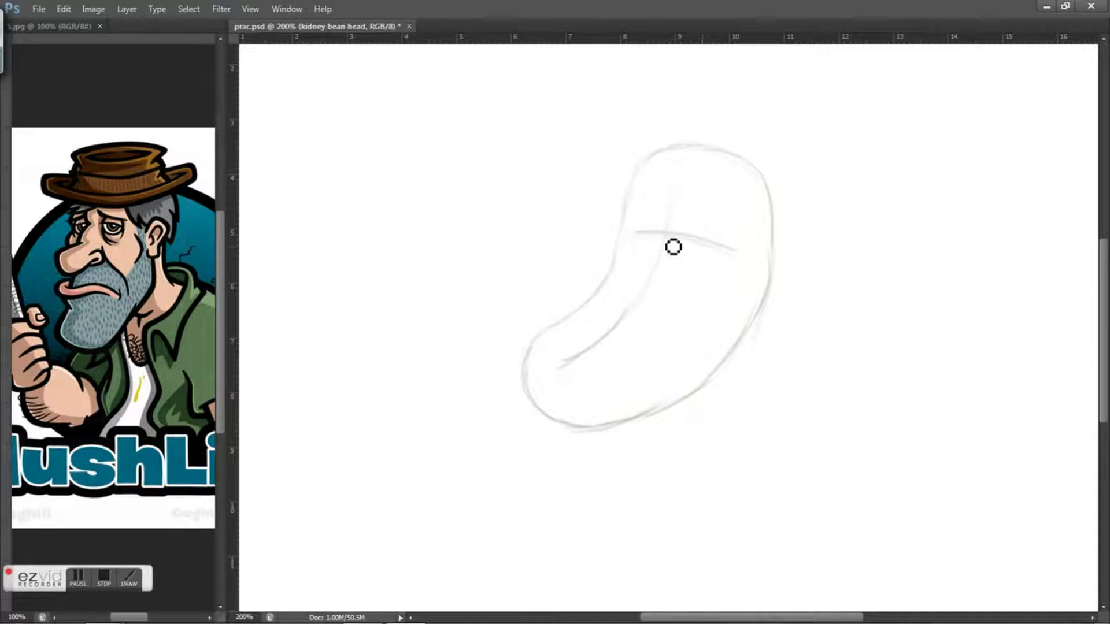
- Sketch the brimmed hat on the kidney-bean head, with a curved brim, flared crown, hatband line and inner top ellipse
mouse_move(623, 179)
mouse_down()
mouse_move(580, 183)
mouse_move(679, 216)
mouse_move(817, 201)
mouse_move(841, 173)
mouse_up()
mouse_move(579, 195)
mouse_down()
mouse_move(650, 209)
mouse_move(817, 191)
mouse_move(784, 183)
mouse_up()
mouse_move(650, 183)
mouse_down()
mouse_move(634, 154)
mouse_move(734, 136)
mouse_move(768, 199)
mouse_up()
drag(634, 166, 751, 176)
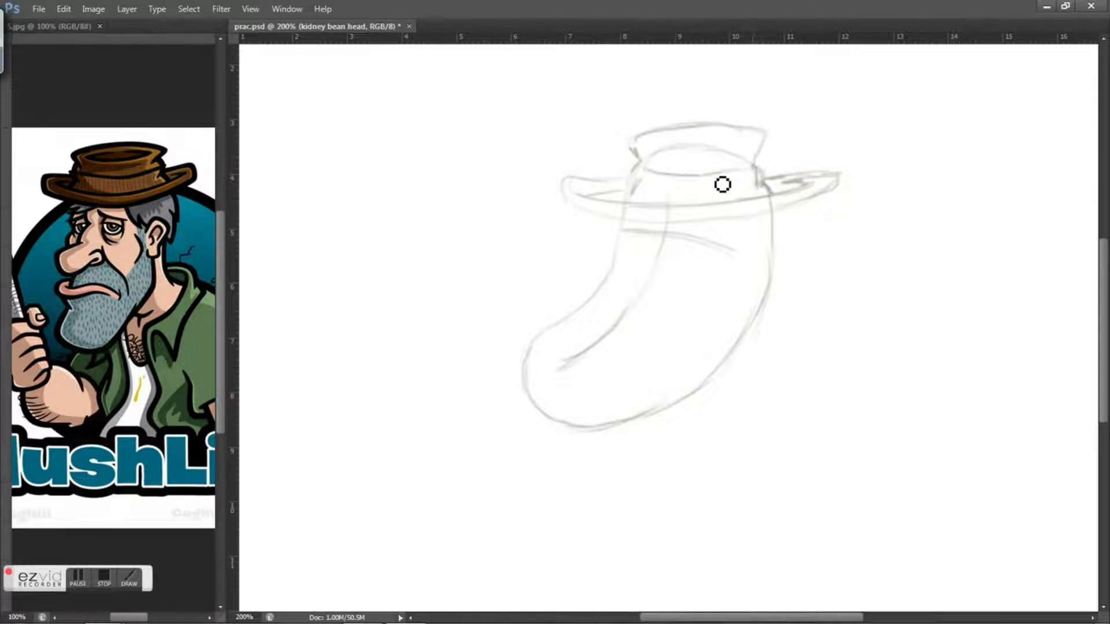
mouse_move(657, 155)
mouse_down()
mouse_move(751, 141)
mouse_move(645, 151)
mouse_up()
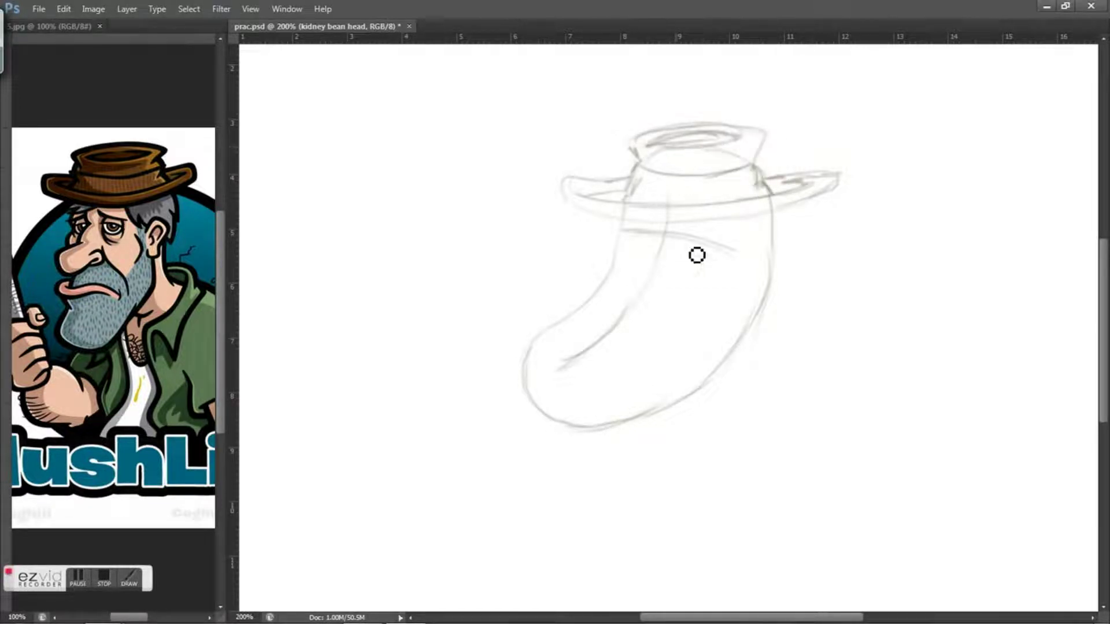
- Draw the hair under the hat, the ear, the long bulbous nose, and drooping eyes with heavy eyebrows
drag(629, 227, 608, 233)
mouse_move(723, 238)
mouse_down()
mouse_move(742, 265)
mouse_move(778, 224)
mouse_move(797, 258)
mouse_move(751, 272)
mouse_move(781, 270)
mouse_move(755, 291)
mouse_up()
mouse_move(664, 223)
mouse_down()
mouse_move(647, 293)
mouse_move(644, 283)
mouse_move(582, 307)
mouse_move(588, 344)
mouse_move(624, 336)
mouse_move(655, 311)
mouse_move(647, 303)
mouse_move(664, 299)
mouse_move(651, 320)
mouse_move(680, 310)
mouse_move(649, 324)
mouse_up()
mouse_move(671, 231)
mouse_down()
mouse_move(731, 256)
mouse_move(693, 250)
mouse_move(711, 268)
mouse_move(691, 258)
mouse_move(703, 271)
mouse_move(686, 266)
mouse_move(691, 287)
mouse_move(706, 262)
mouse_move(643, 241)
mouse_move(643, 255)
mouse_move(664, 252)
mouse_move(644, 255)
mouse_move(662, 276)
mouse_move(635, 247)
mouse_move(616, 291)
mouse_up()
drag(642, 246, 704, 258)
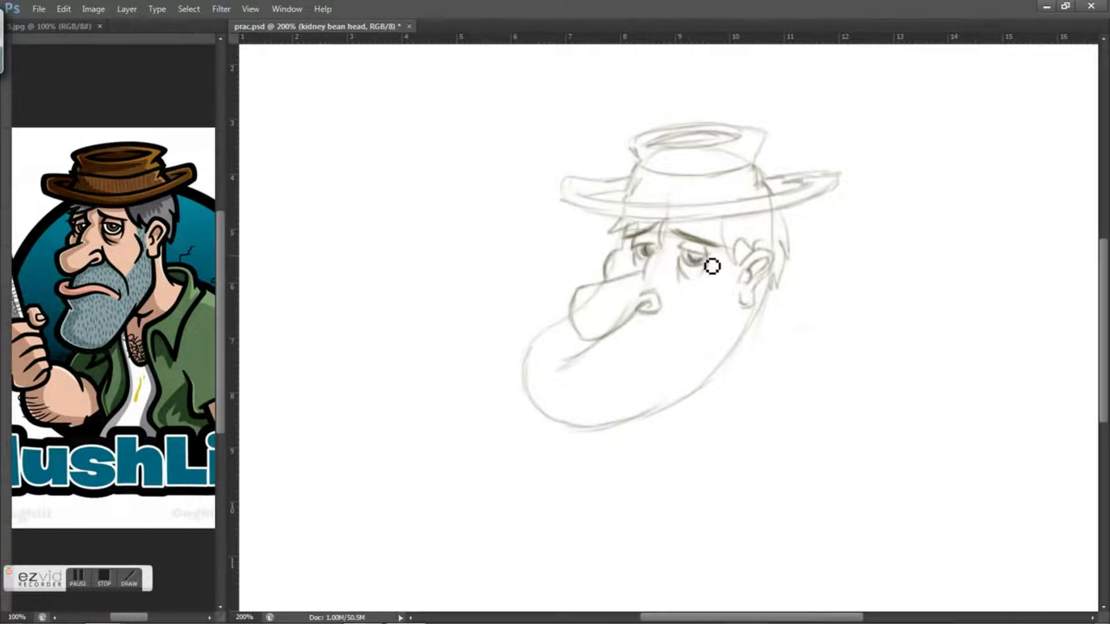
- Draw the frowning mouth with its protruding lower lip under the nose, and add the cheek folds
mouse_move(597, 355)
mouse_down()
mouse_move(642, 371)
mouse_move(621, 356)
mouse_move(593, 362)
mouse_move(669, 345)
mouse_move(686, 367)
mouse_up()
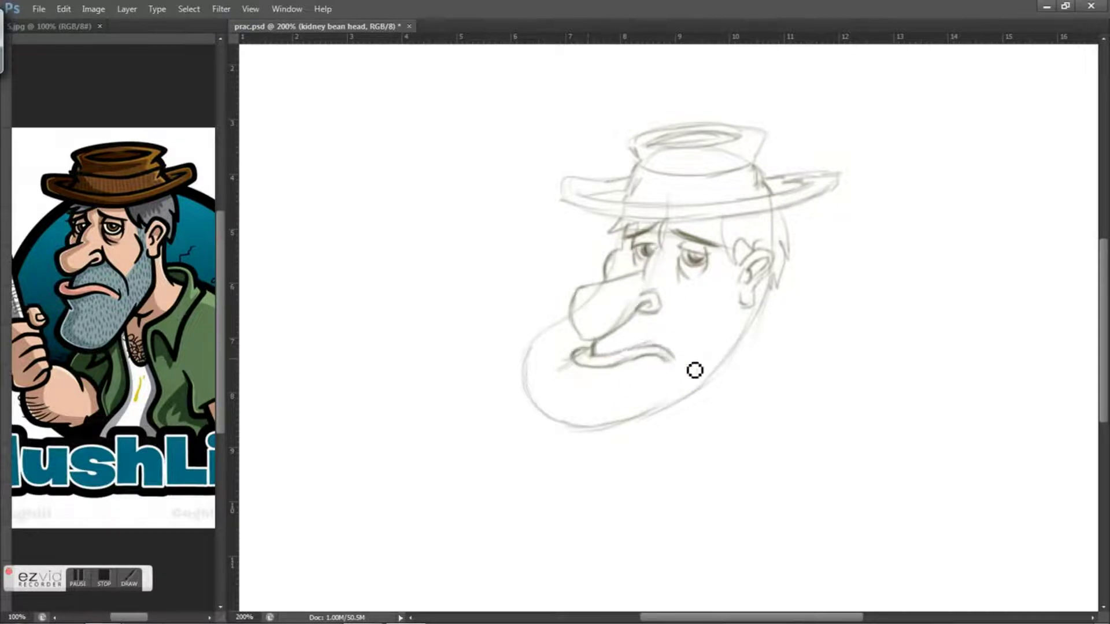
drag(662, 288, 696, 358)
drag(727, 282, 720, 320)
- Outline the beard from the lower lip around the chin to the ear, and erase the bean construction lines
mouse_move(595, 374)
mouse_down()
mouse_move(569, 414)
mouse_move(631, 460)
mouse_move(668, 449)
mouse_move(750, 323)
mouse_up()
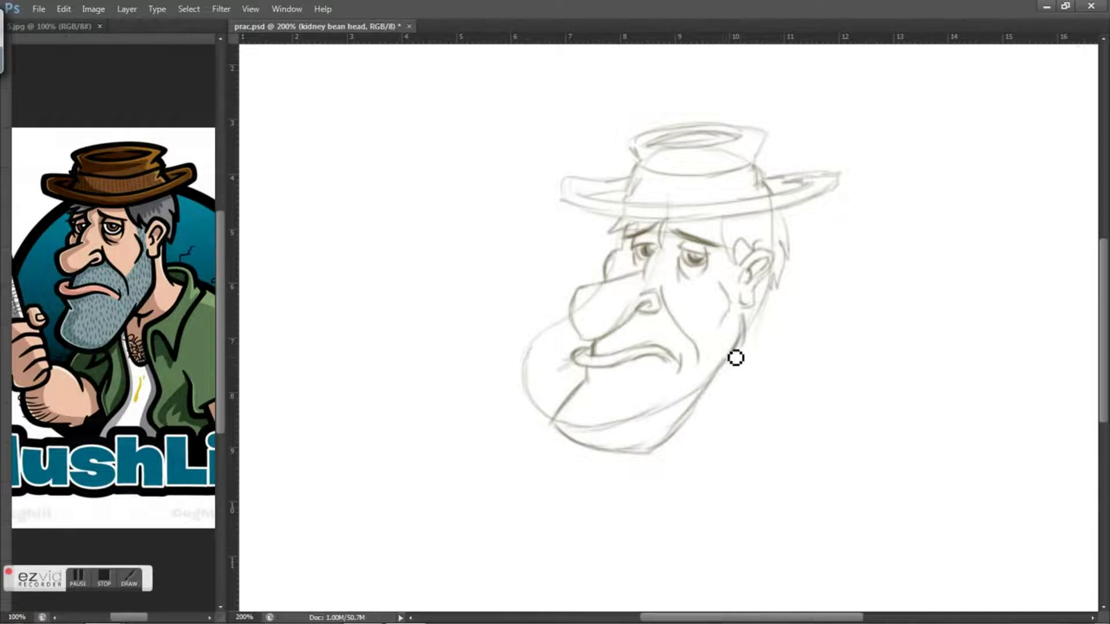
mouse_move(560, 376)
mouse_down()
mouse_move(548, 418)
mouse_move(604, 431)
mouse_move(684, 397)
mouse_up()
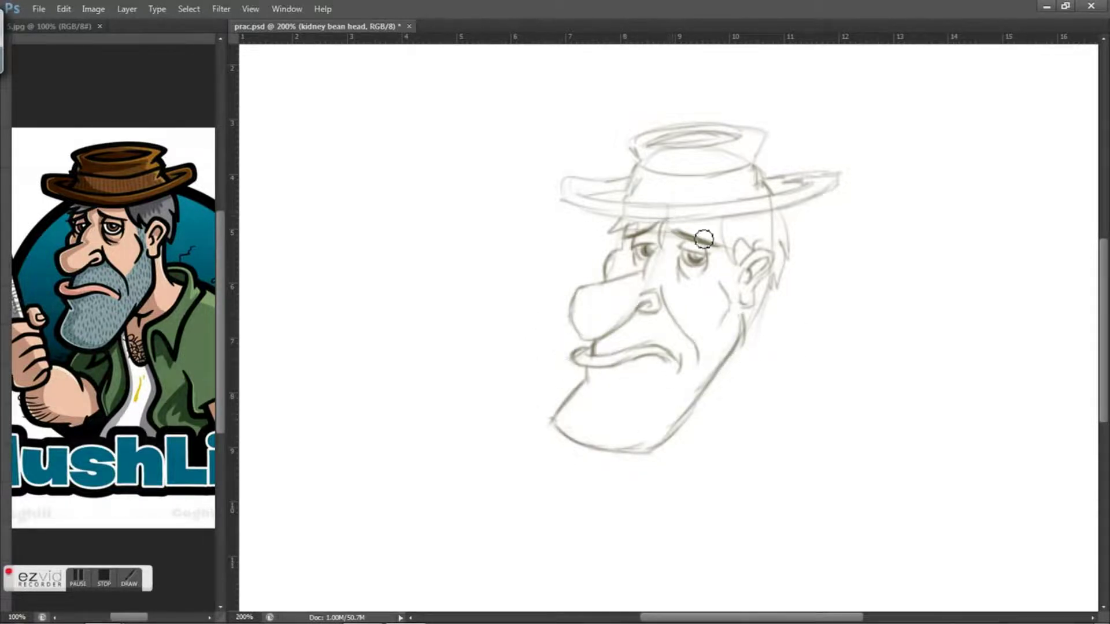
drag(664, 272, 639, 238)
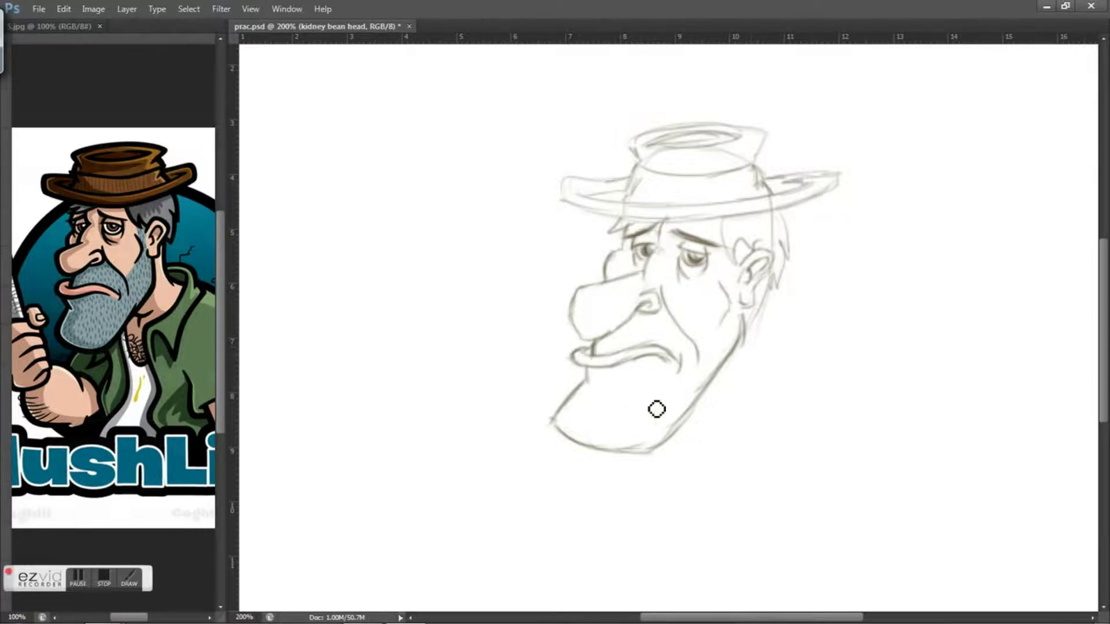
- Sketch the neck and shoulder lines behind the beard, and clean up the beard and nose contours
mouse_move(779, 297)
mouse_down()
mouse_move(798, 364)
mouse_move(780, 399)
mouse_up()
drag(789, 352, 851, 358)
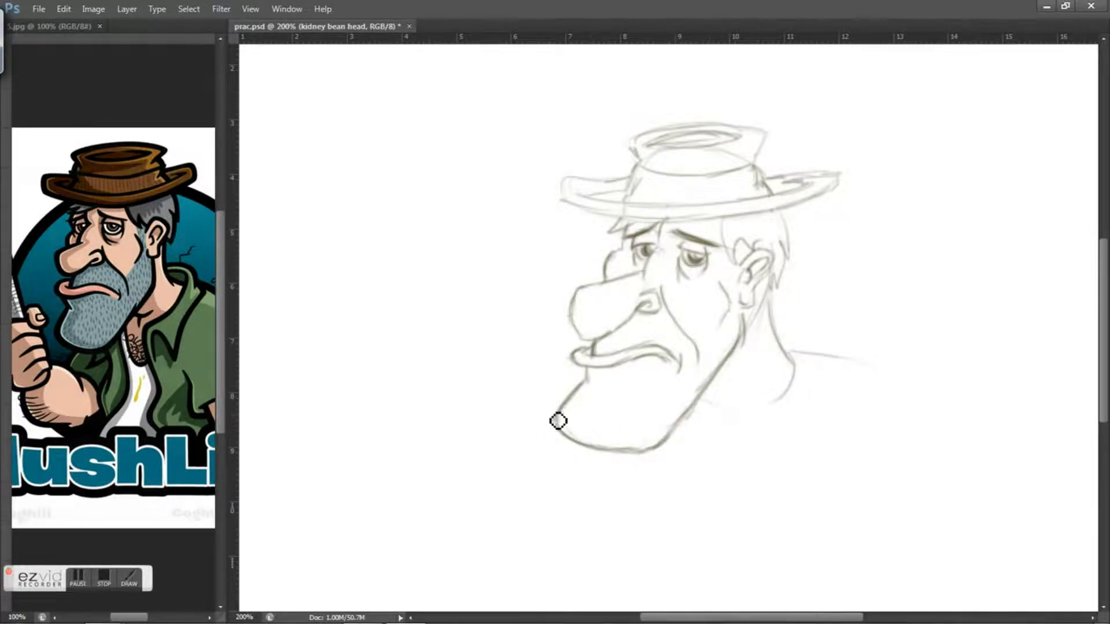
drag(691, 429, 716, 372)
drag(582, 310, 631, 325)
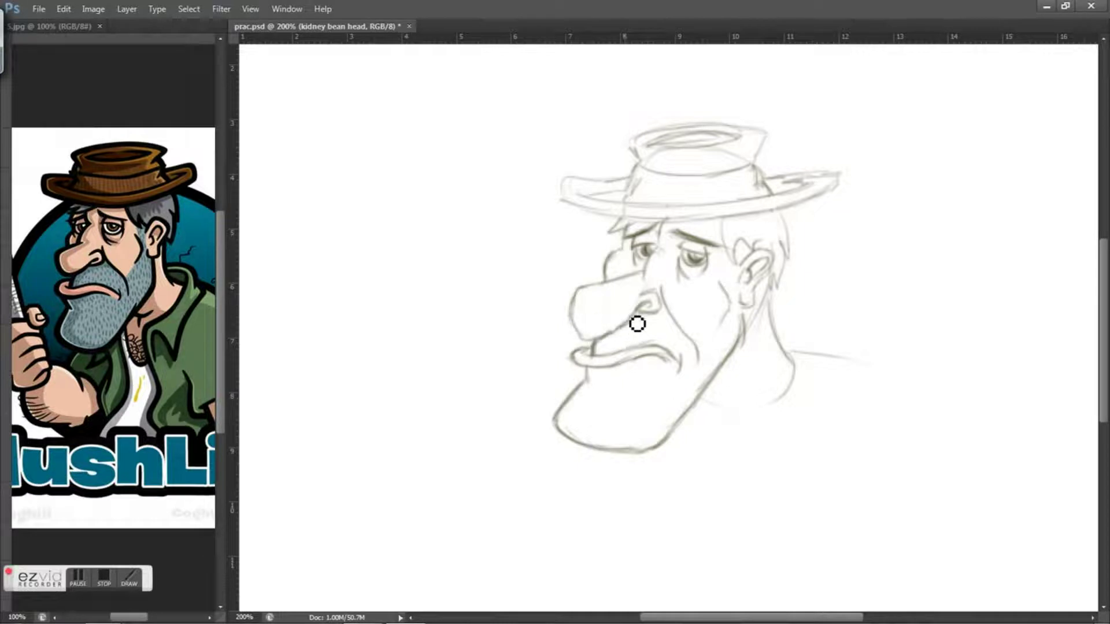
- Add vertical ribbing to the hat band and refine the contours of the hat, hair and ear
mouse_move(575, 200)
mouse_down()
mouse_move(659, 219)
mouse_move(632, 169)
mouse_move(703, 181)
mouse_move(741, 203)
mouse_move(699, 166)
mouse_move(747, 163)
mouse_up()
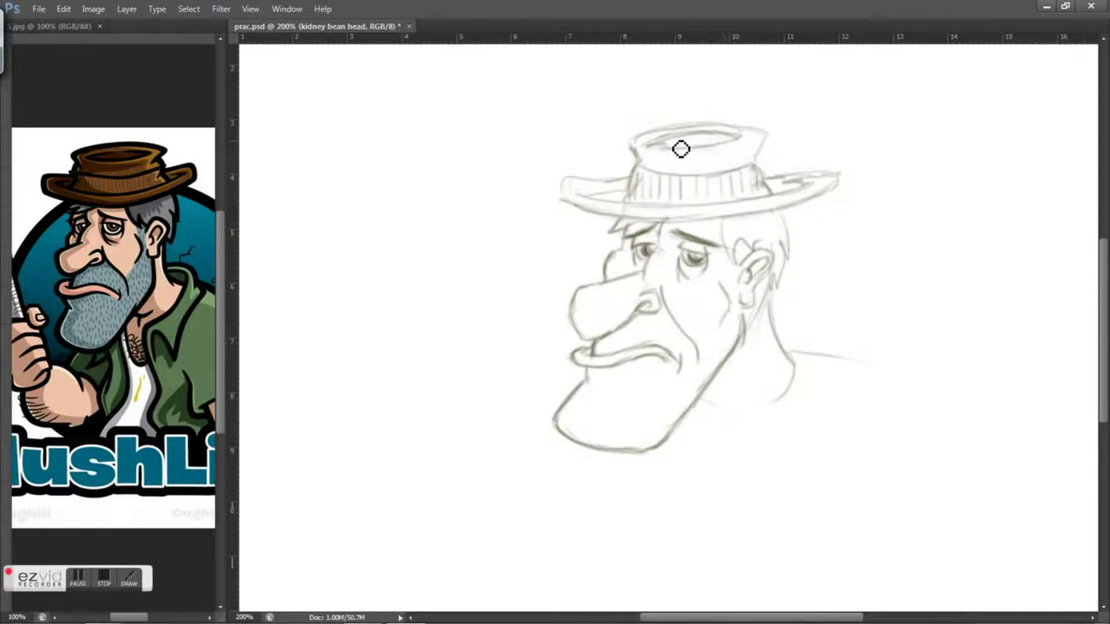
mouse_move(729, 228)
mouse_down()
mouse_move(740, 272)
mouse_move(790, 233)
mouse_move(793, 277)
mouse_move(765, 286)
mouse_move(781, 266)
mouse_move(749, 302)
mouse_up()
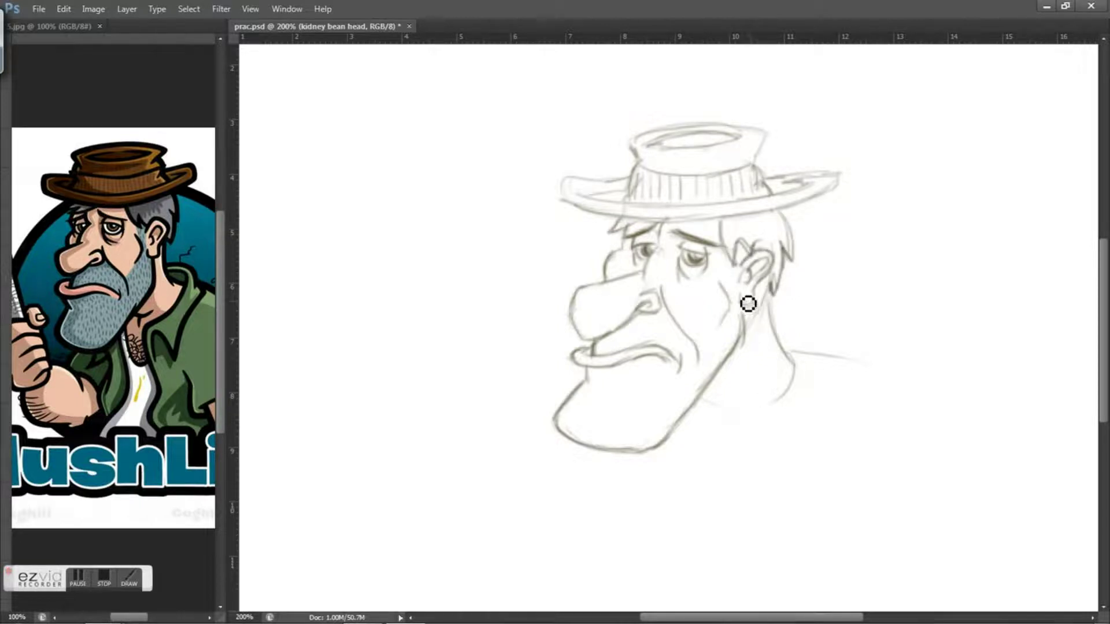
mouse_move(569, 184)
mouse_down()
mouse_move(655, 210)
mouse_move(841, 195)
mouse_move(740, 221)
mouse_move(825, 205)
mouse_move(604, 219)
mouse_move(731, 217)
mouse_up()
key(ctrl+z)
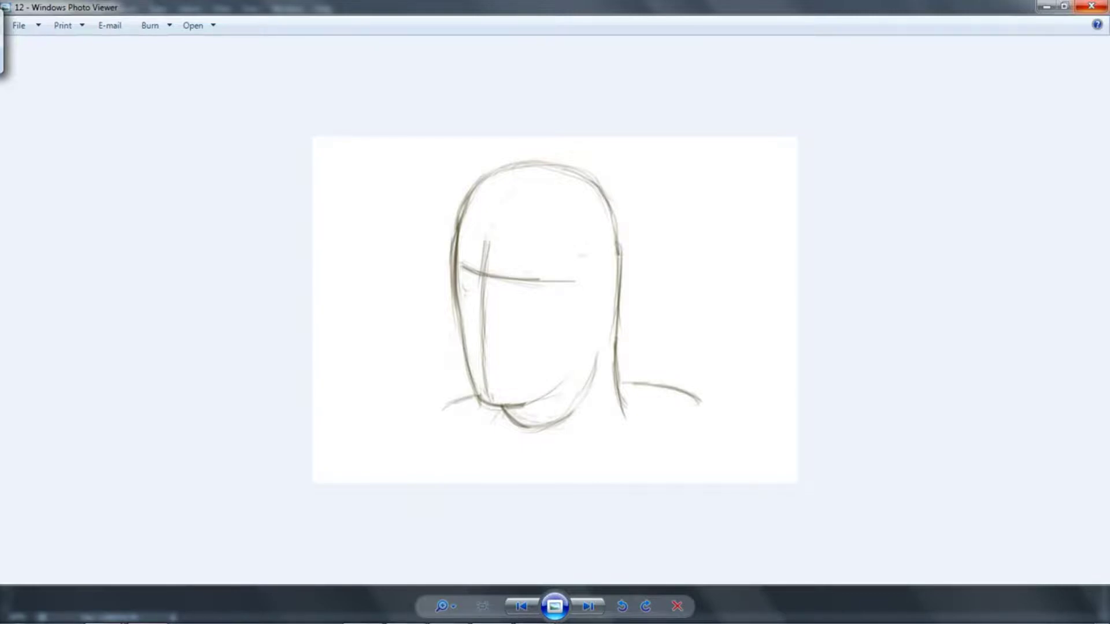
- Examine the human head sketches in Windows Photo Viewer, comparing construction shapes with finished faces in three-quarter, tilted-down and tilted-up views
key(Right)
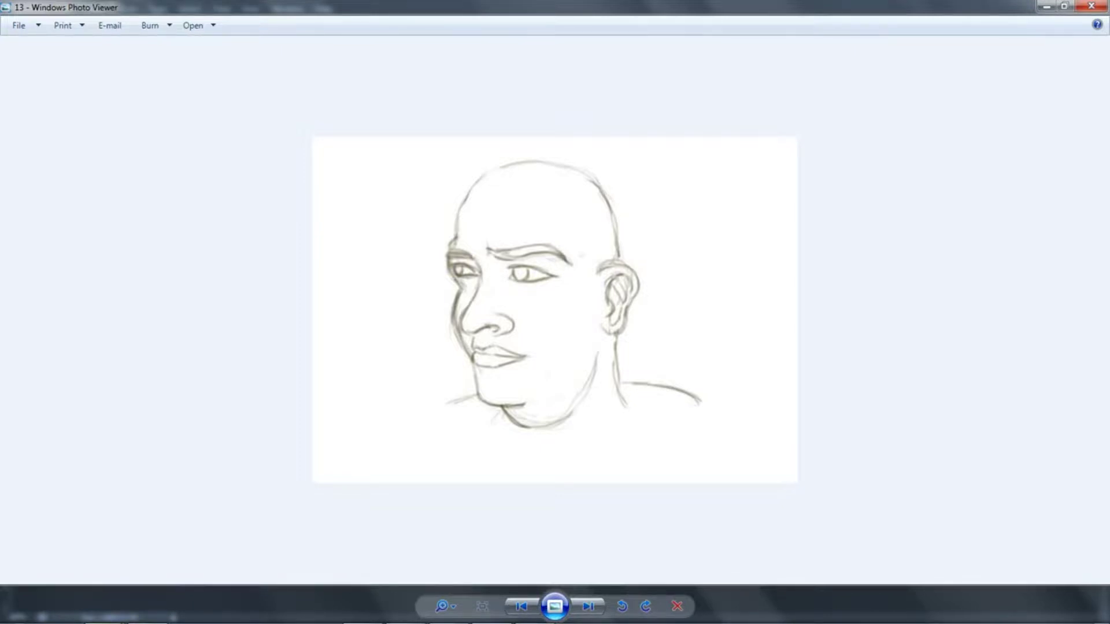
key(Right)
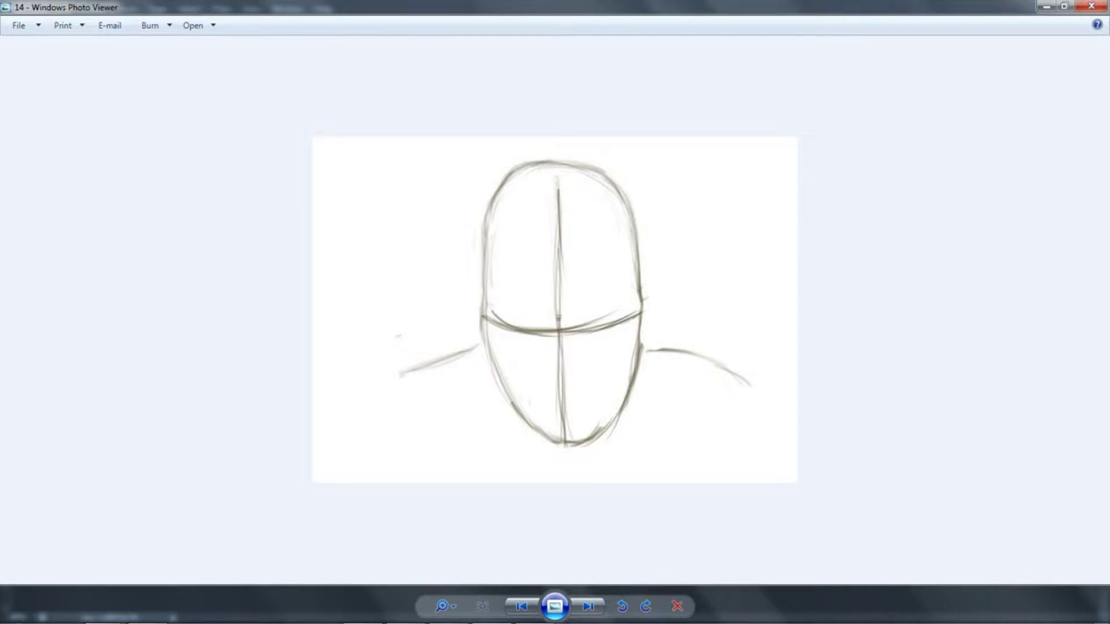
key(Right)
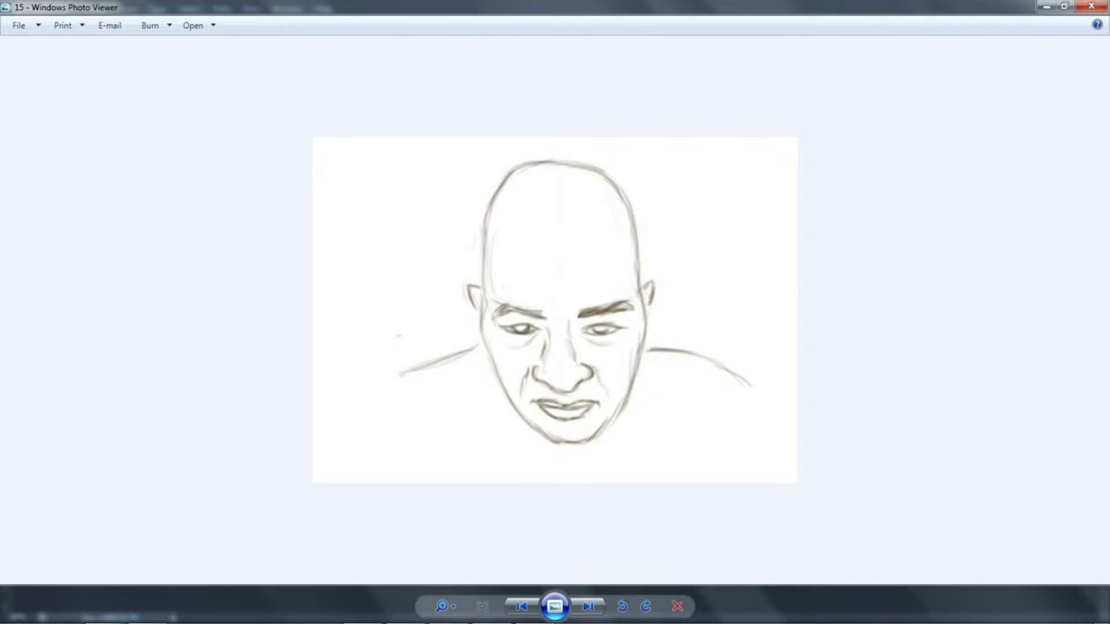
key(Right)
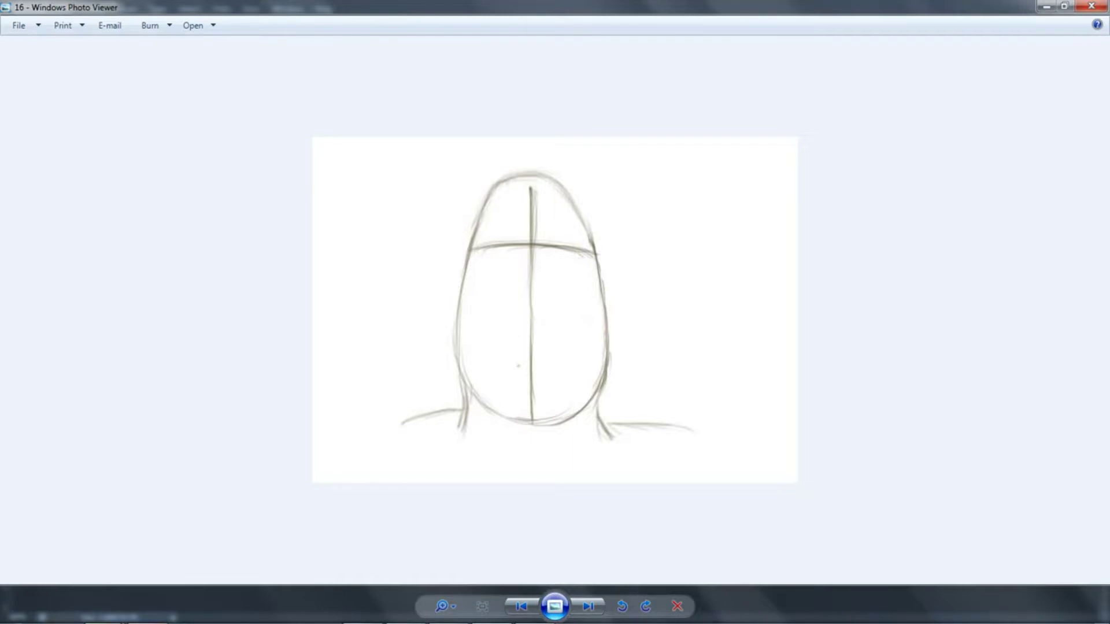
key(Right)
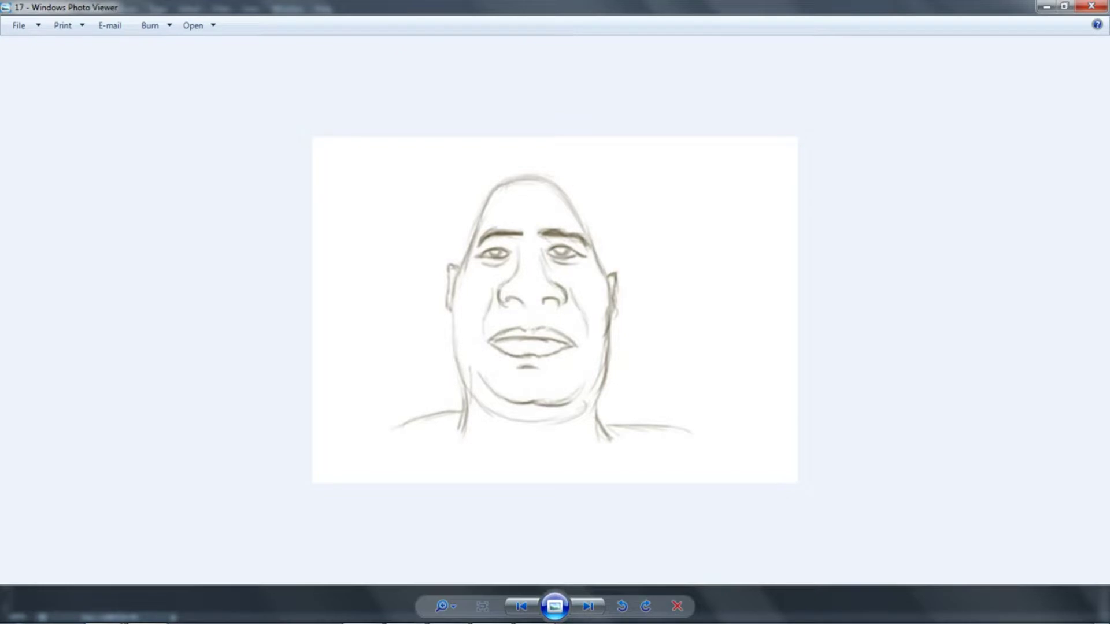
- Examine the animal sketches, comparing the construction shapes of the cow, wolf and dinosaur heads with their finished drawings
key(Right)
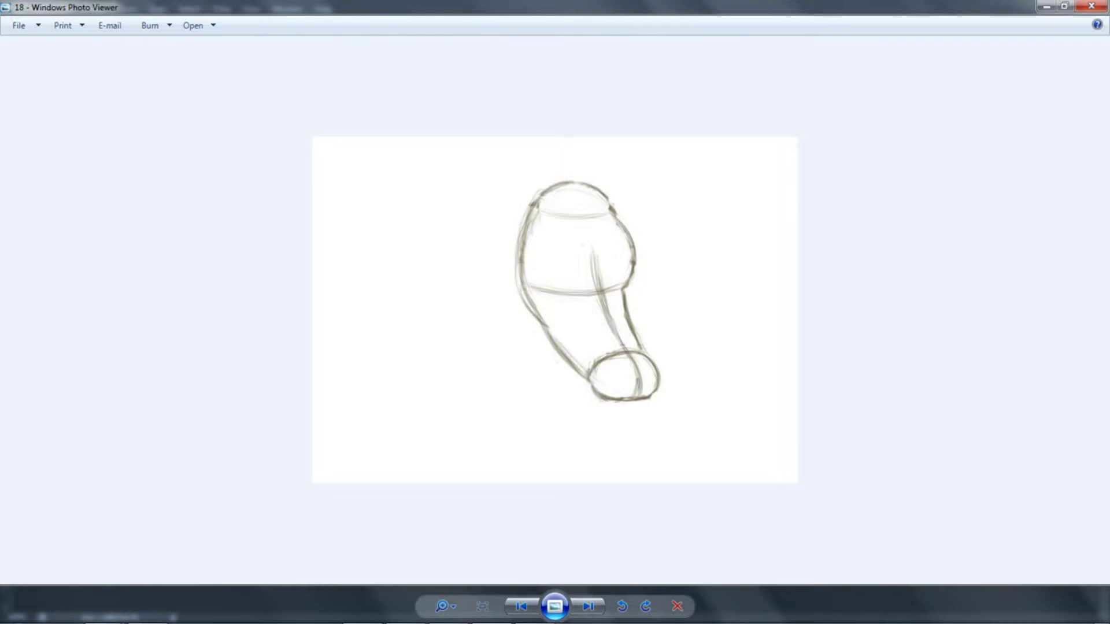
key(Right)
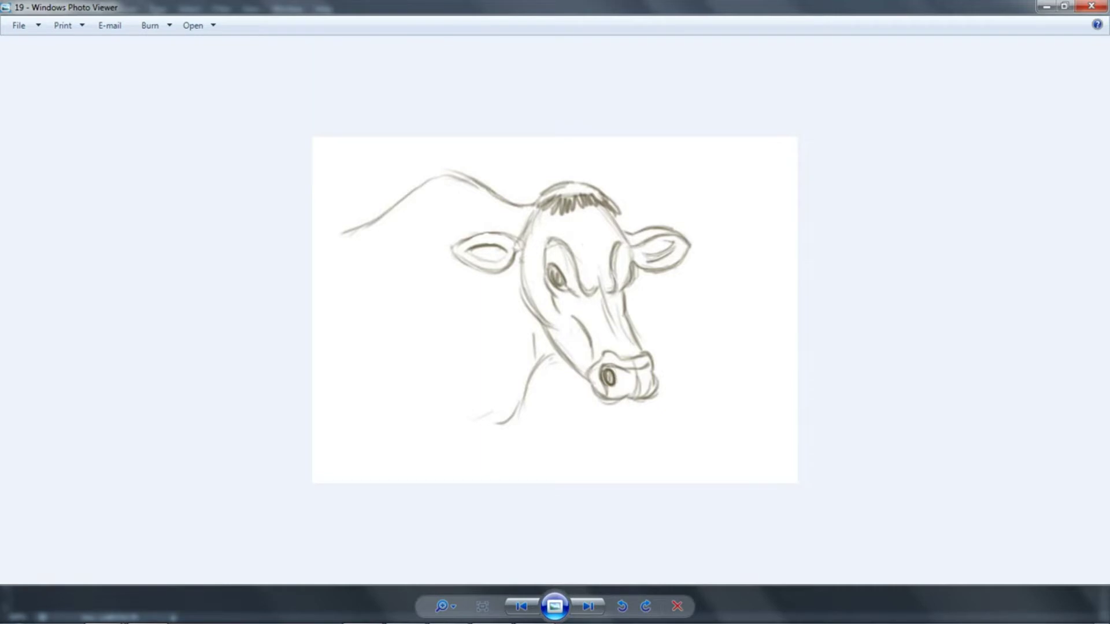
key(Right)
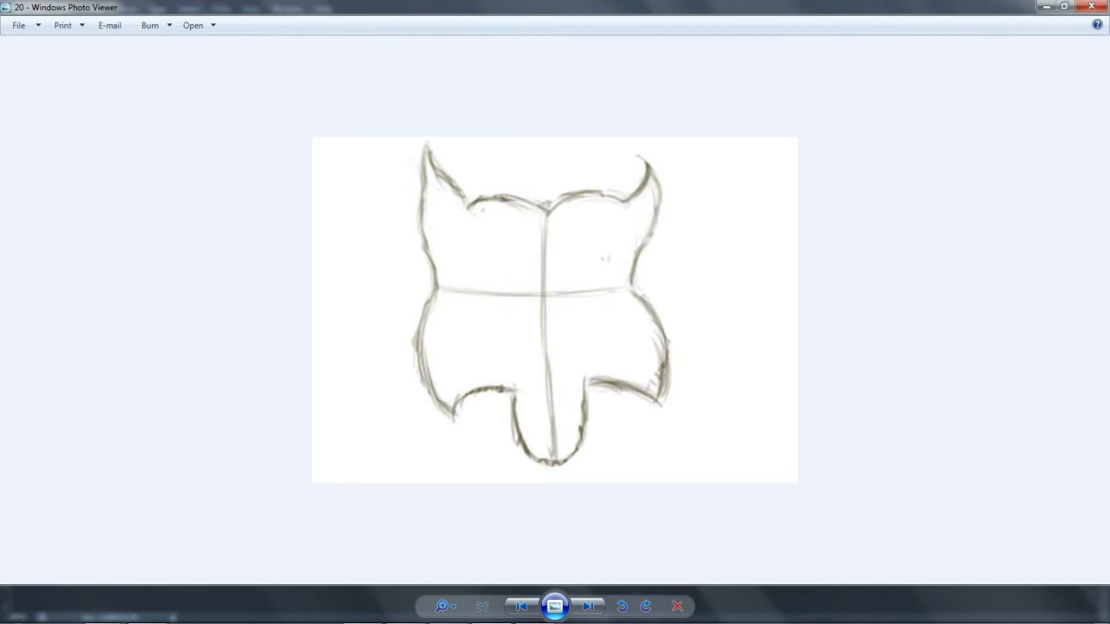
key(Right)
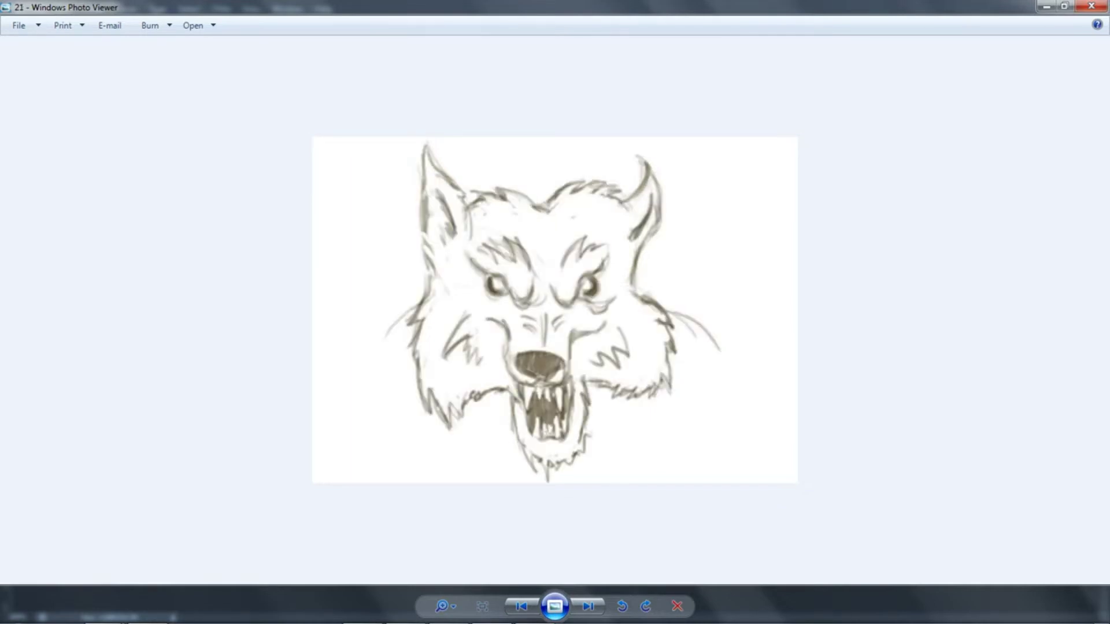
key(Right)
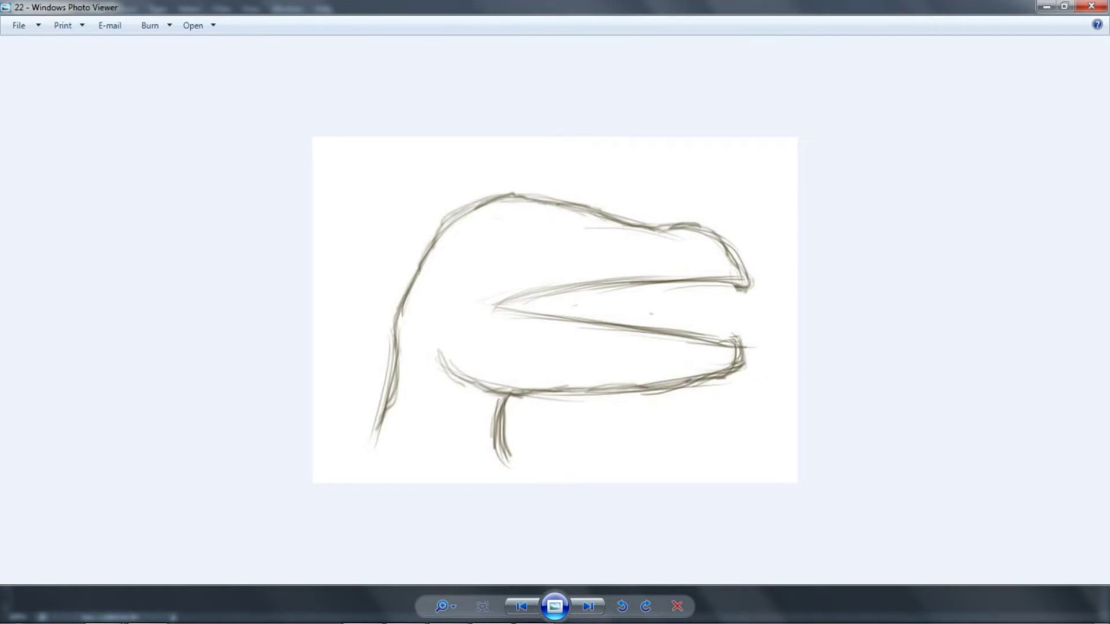
key(Right)
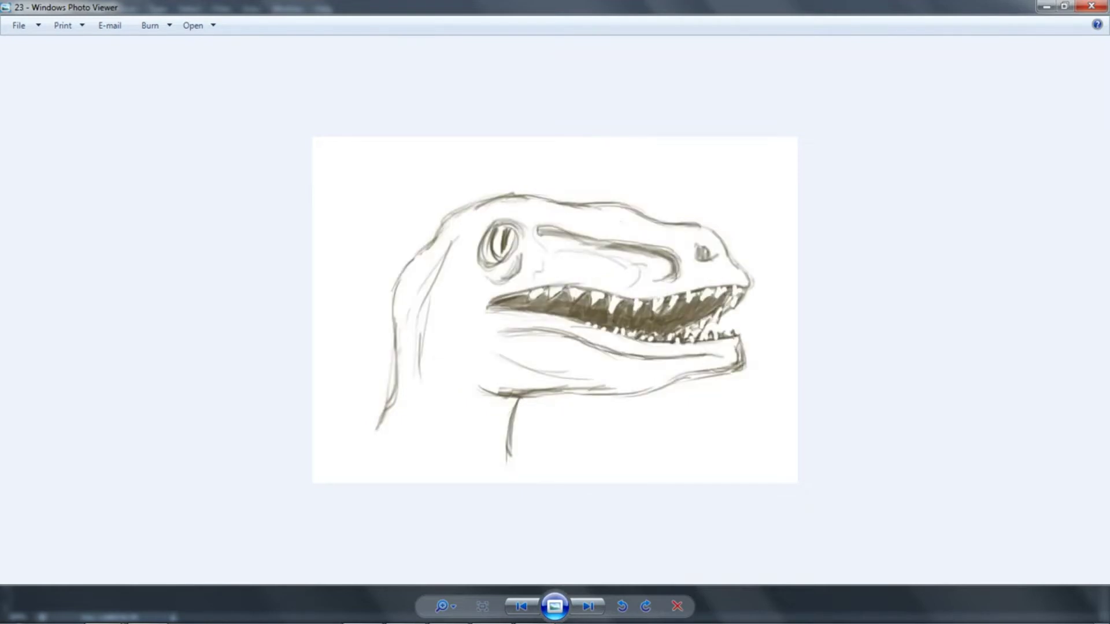